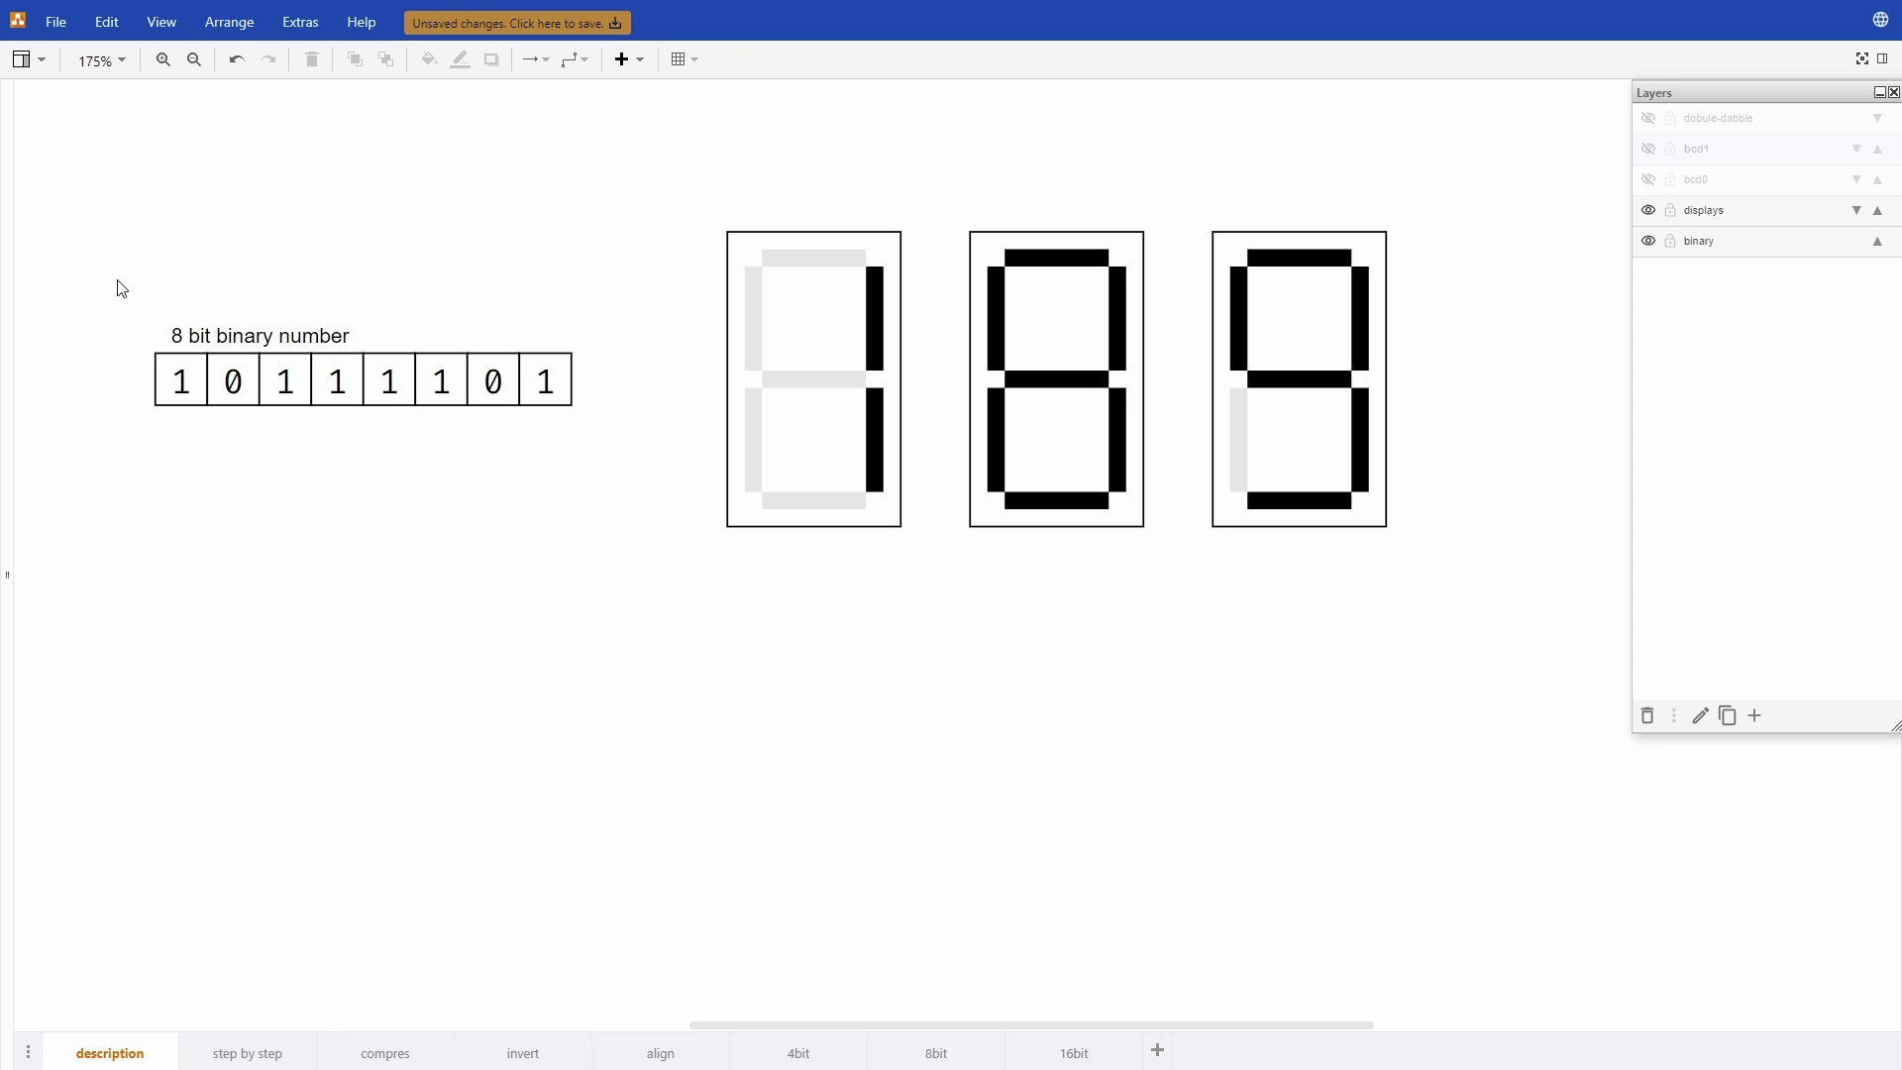
Step: Point out the three seven-segment displays, then turn on the bcd0 layer to show their BCD codes
click(803, 442)
click(1326, 439)
click(1052, 327)
click(822, 352)
click(1301, 453)
click(1649, 179)
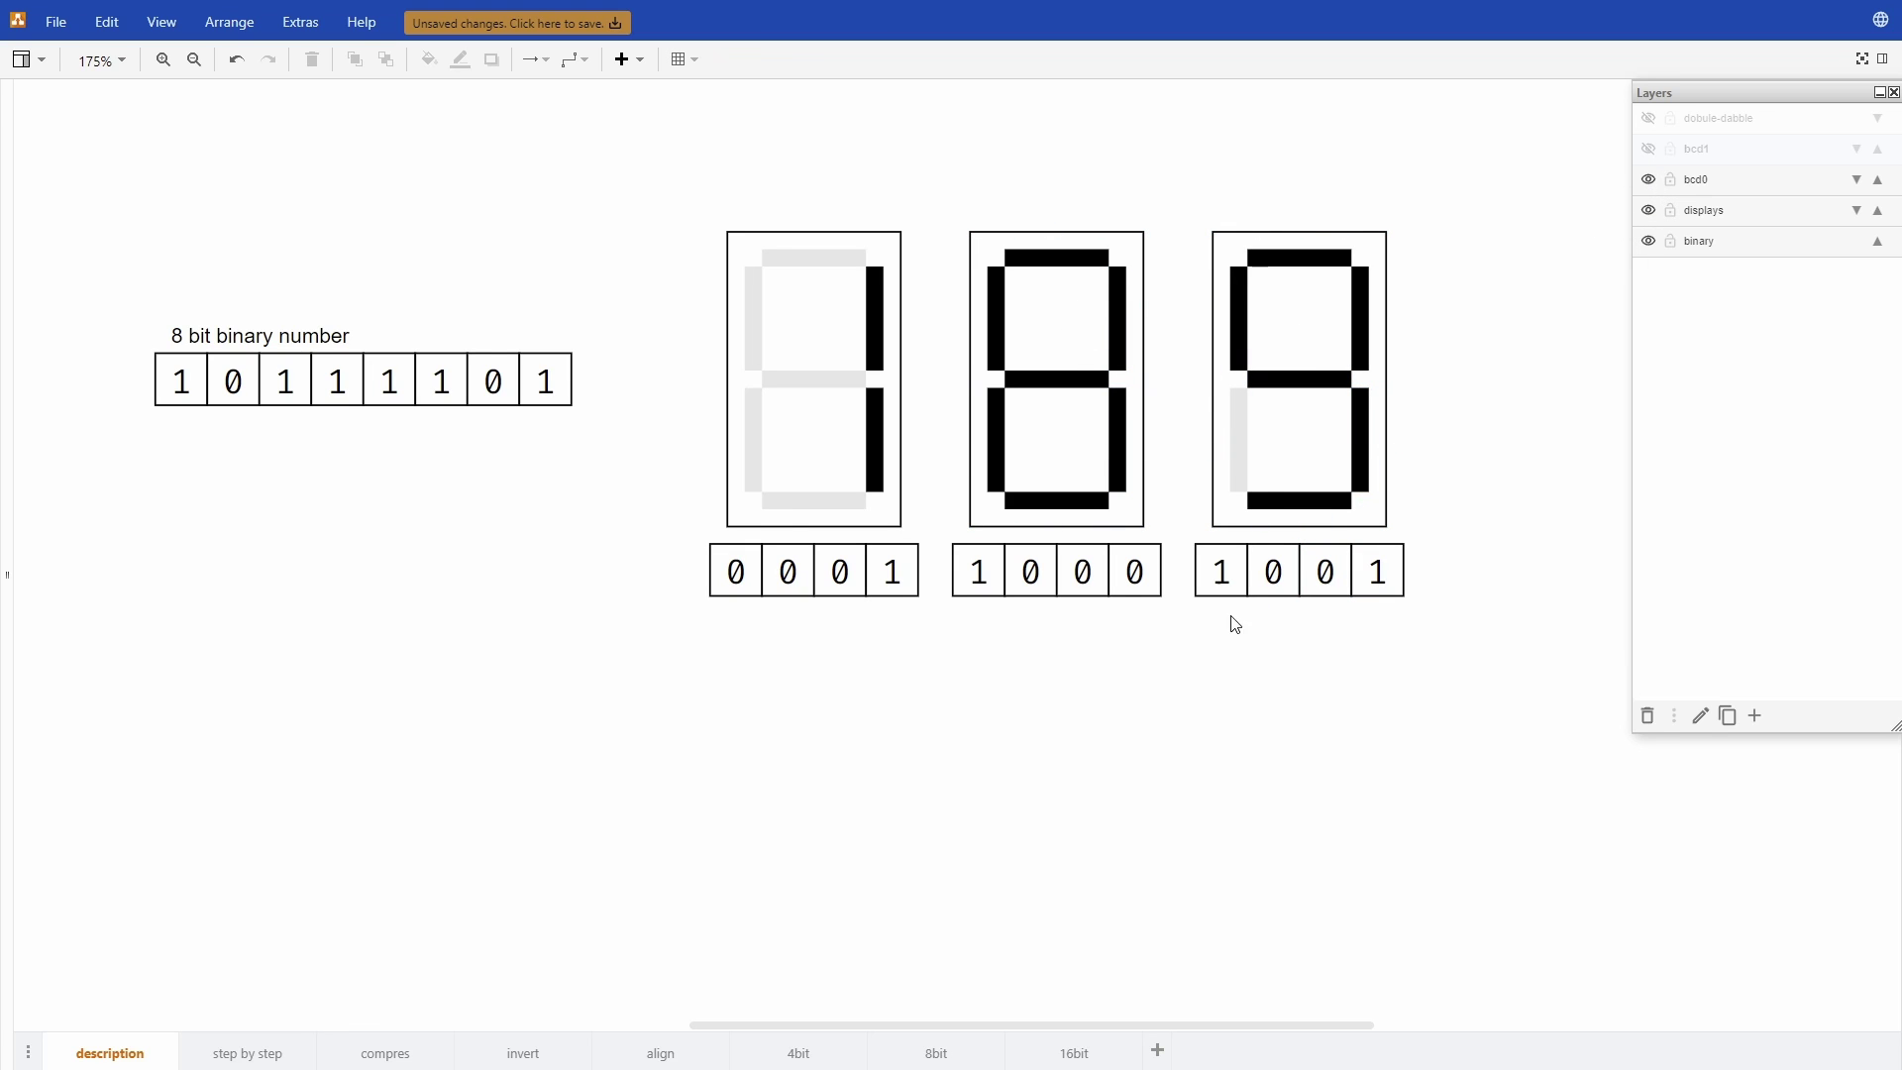
Step: Point out the codes 0001, 1000 and 1001, then turn on the bcd1 layer for the BCD explanation
click(1217, 568)
click(1297, 468)
click(1049, 452)
click(778, 464)
click(706, 560)
click(1648, 149)
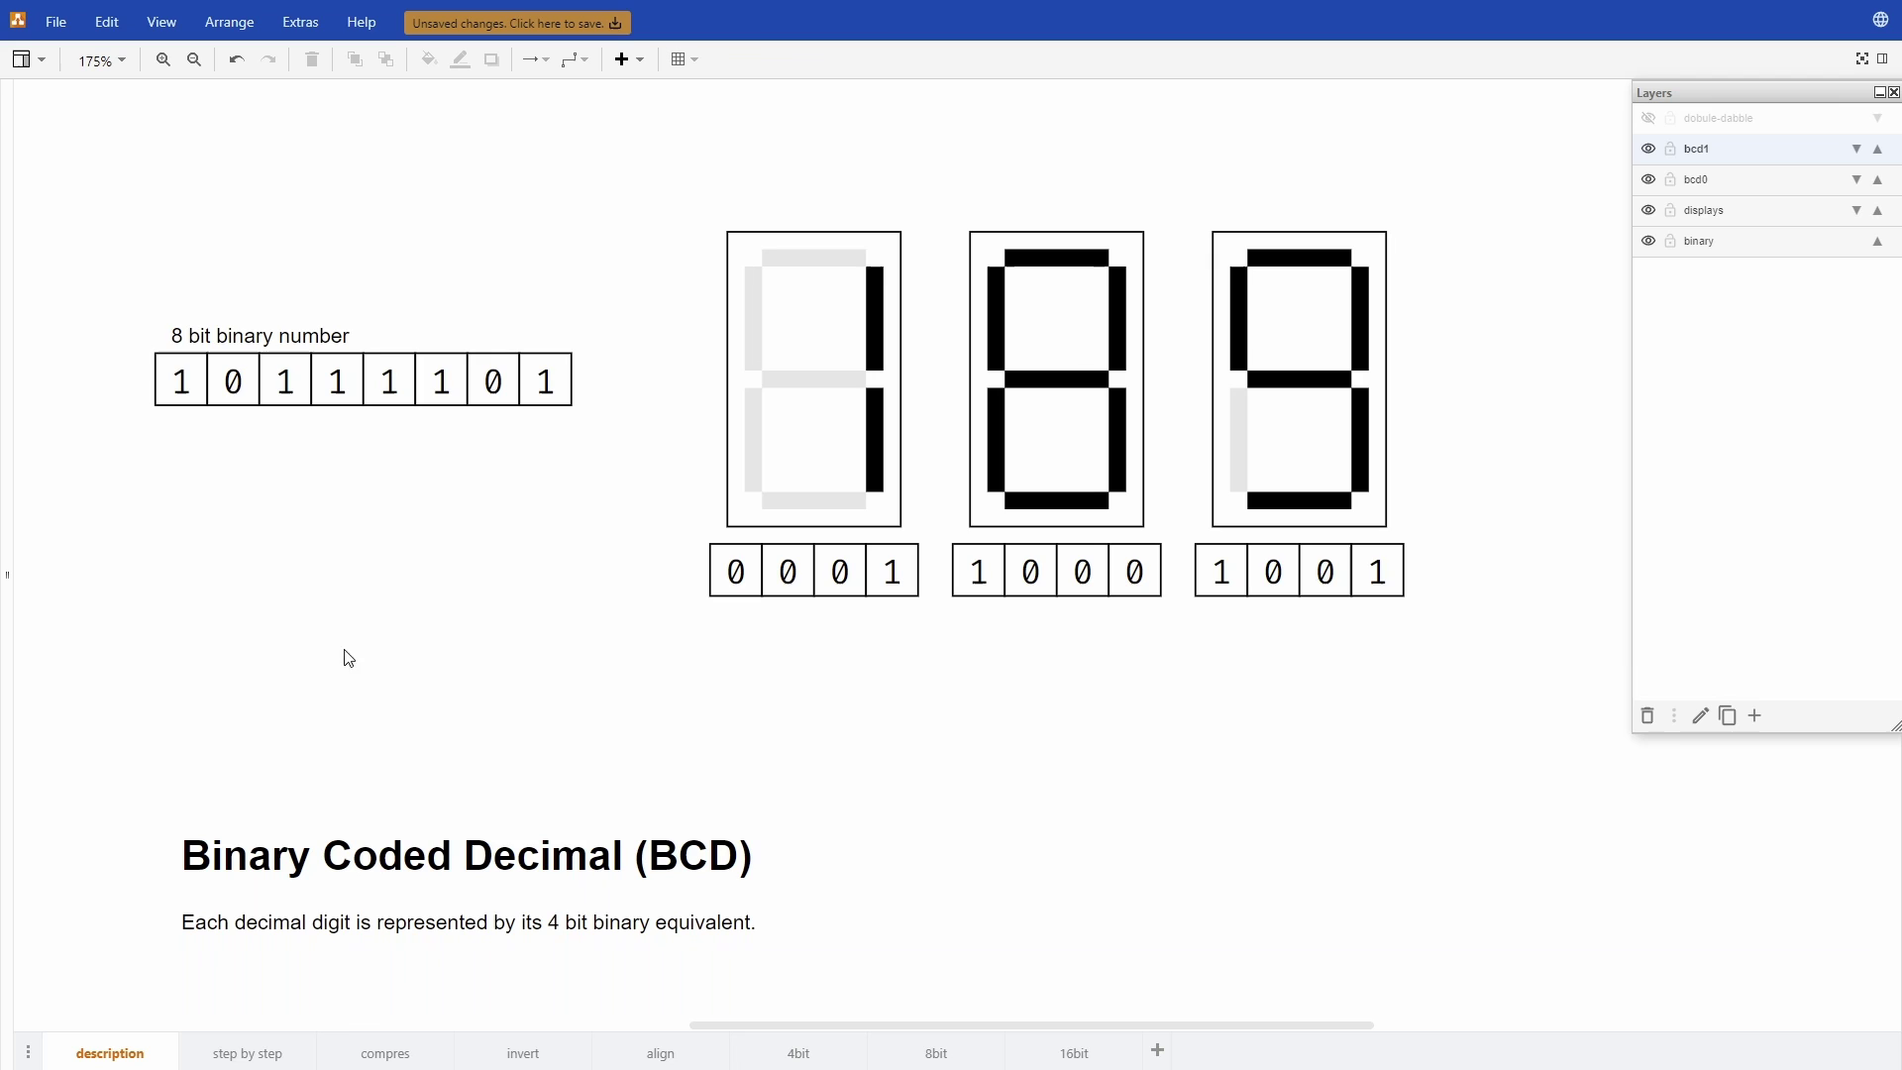
drag(119, 290, 1542, 639)
click(675, 538)
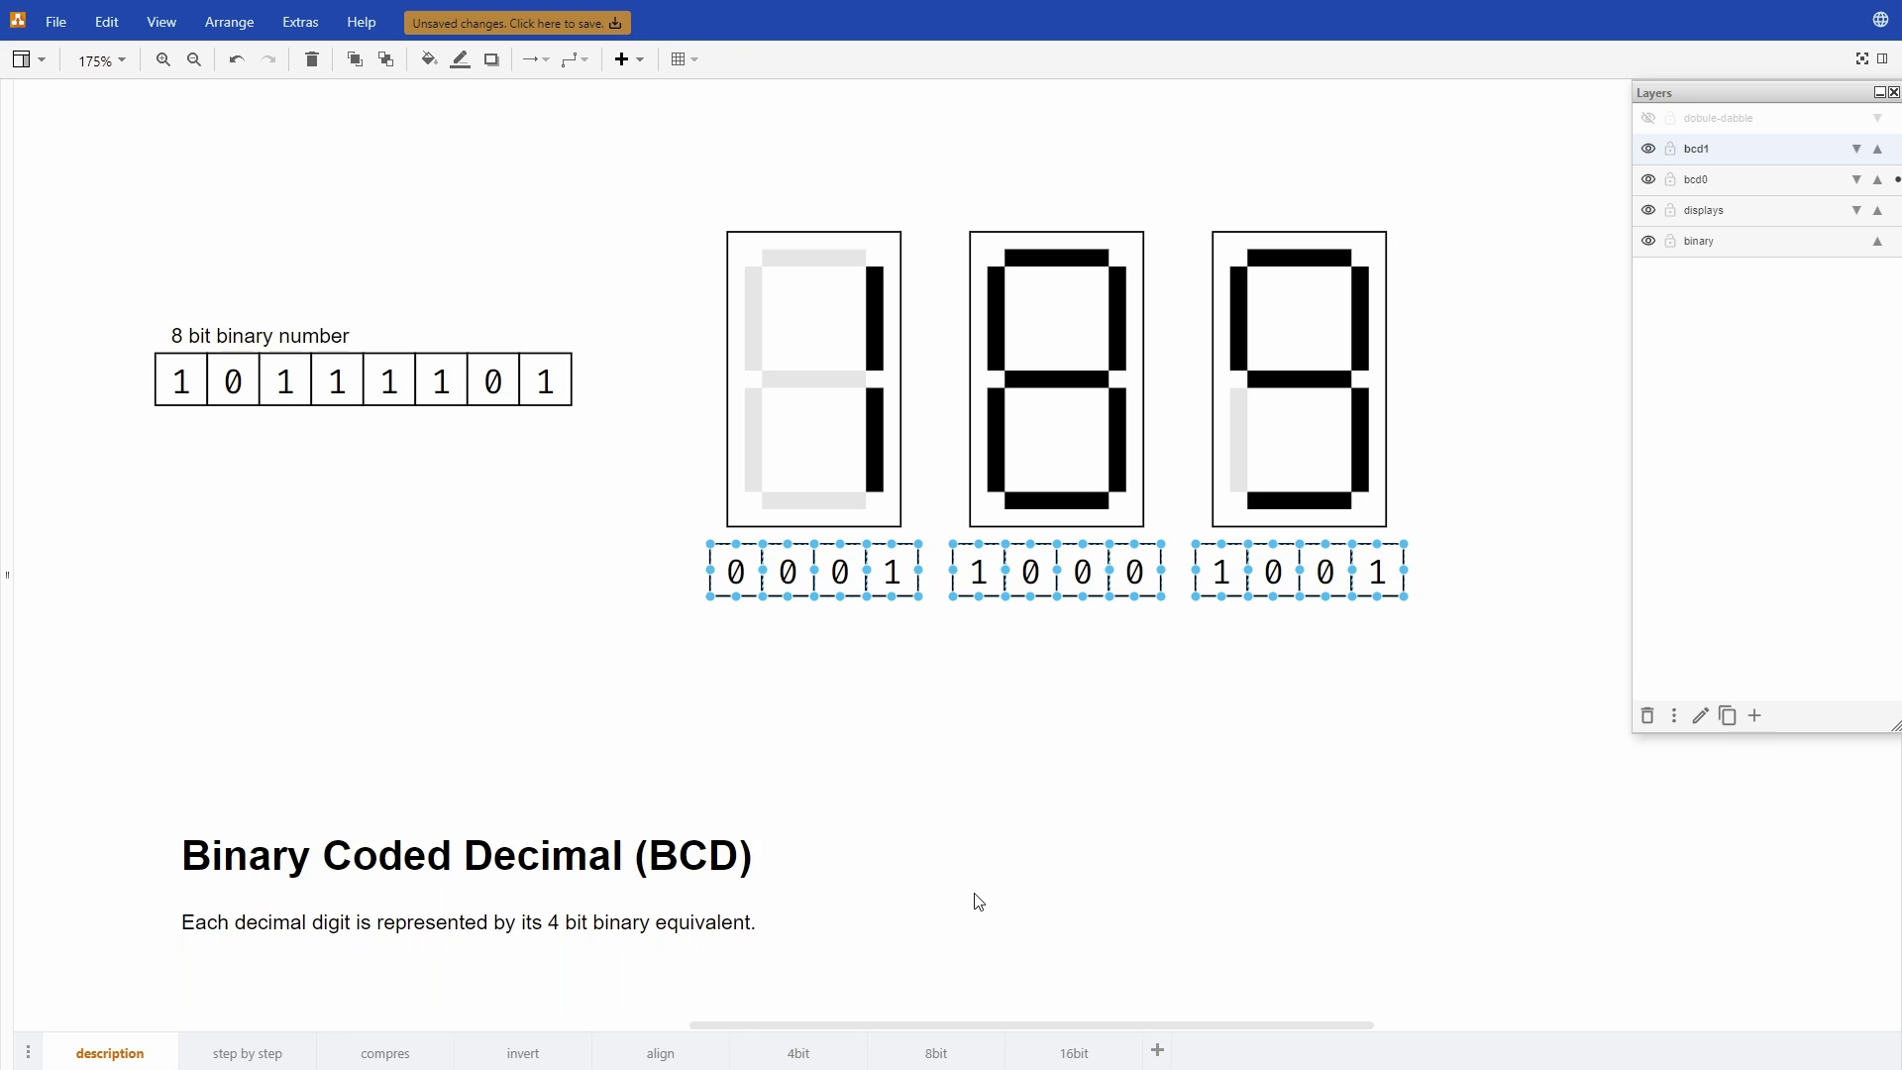
click(1182, 764)
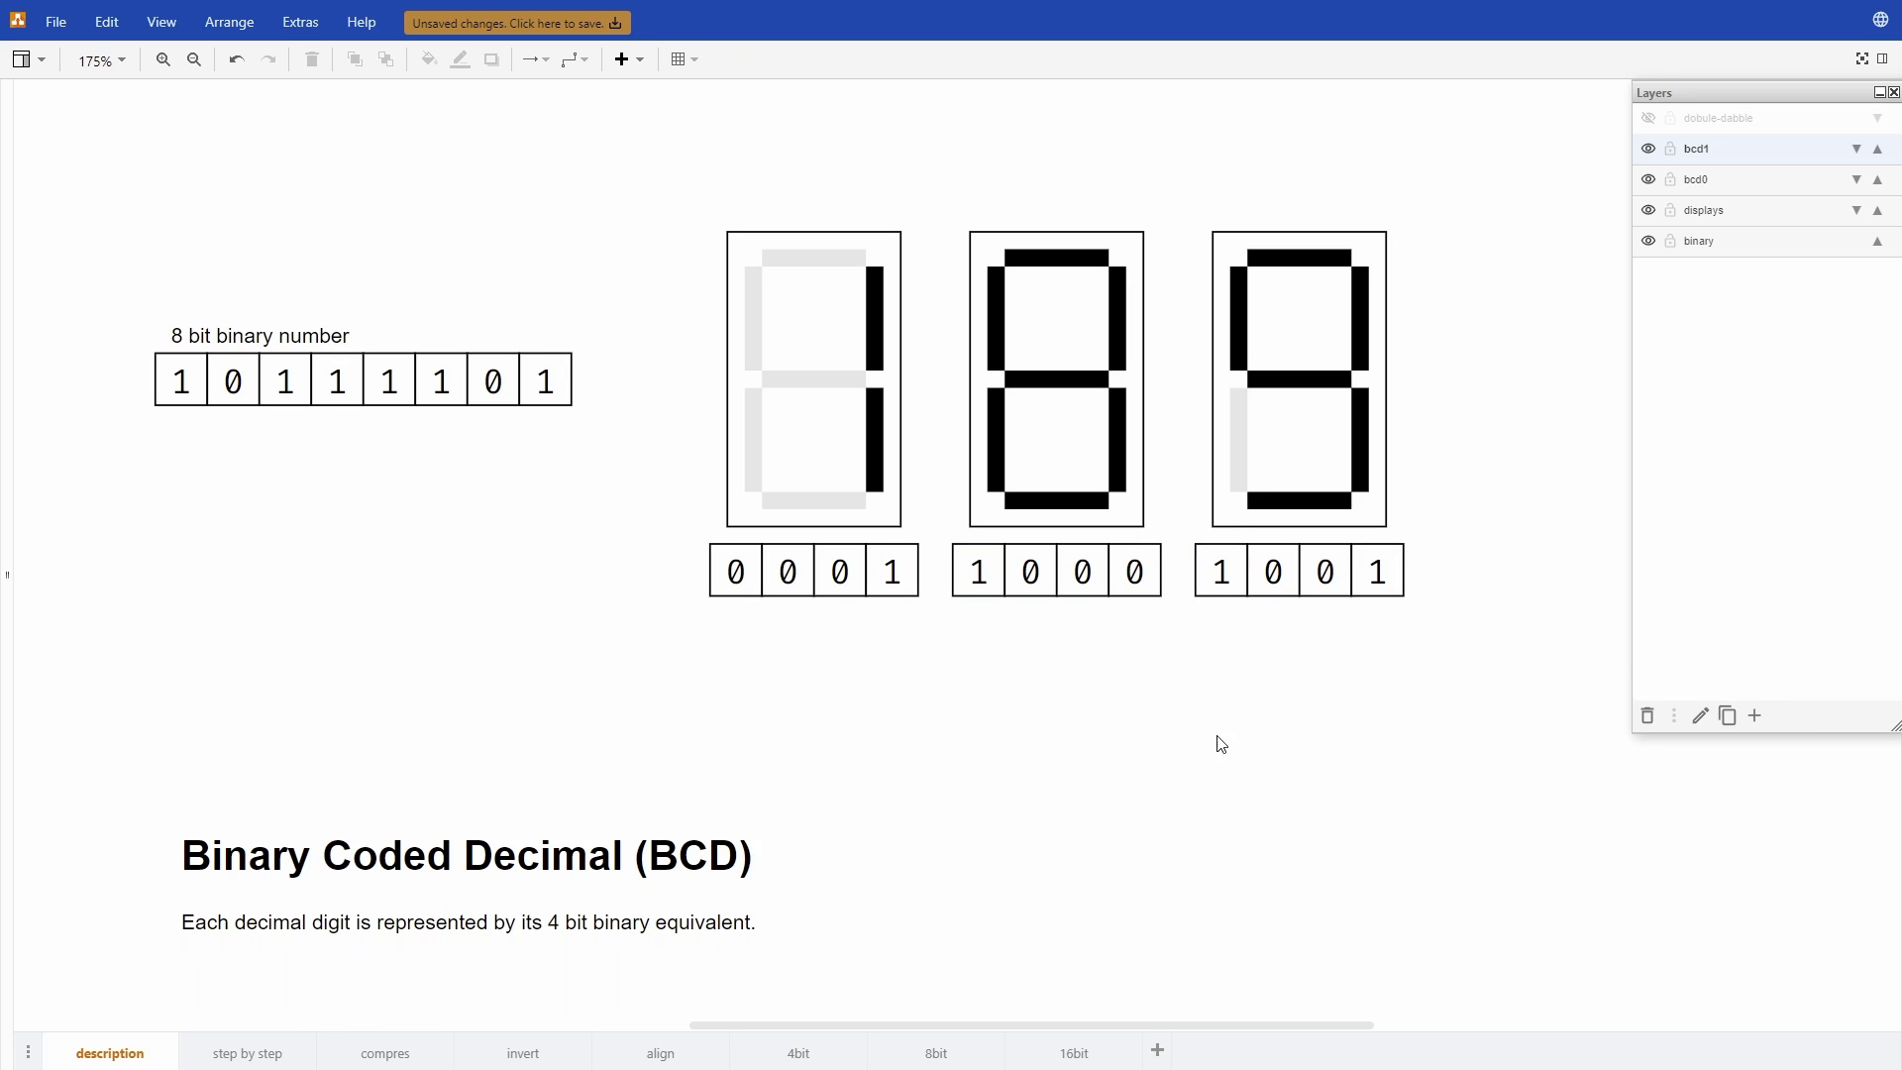
Step: Turn on the double-dabble layer to reveal the Double Dabble heading and text
click(1648, 119)
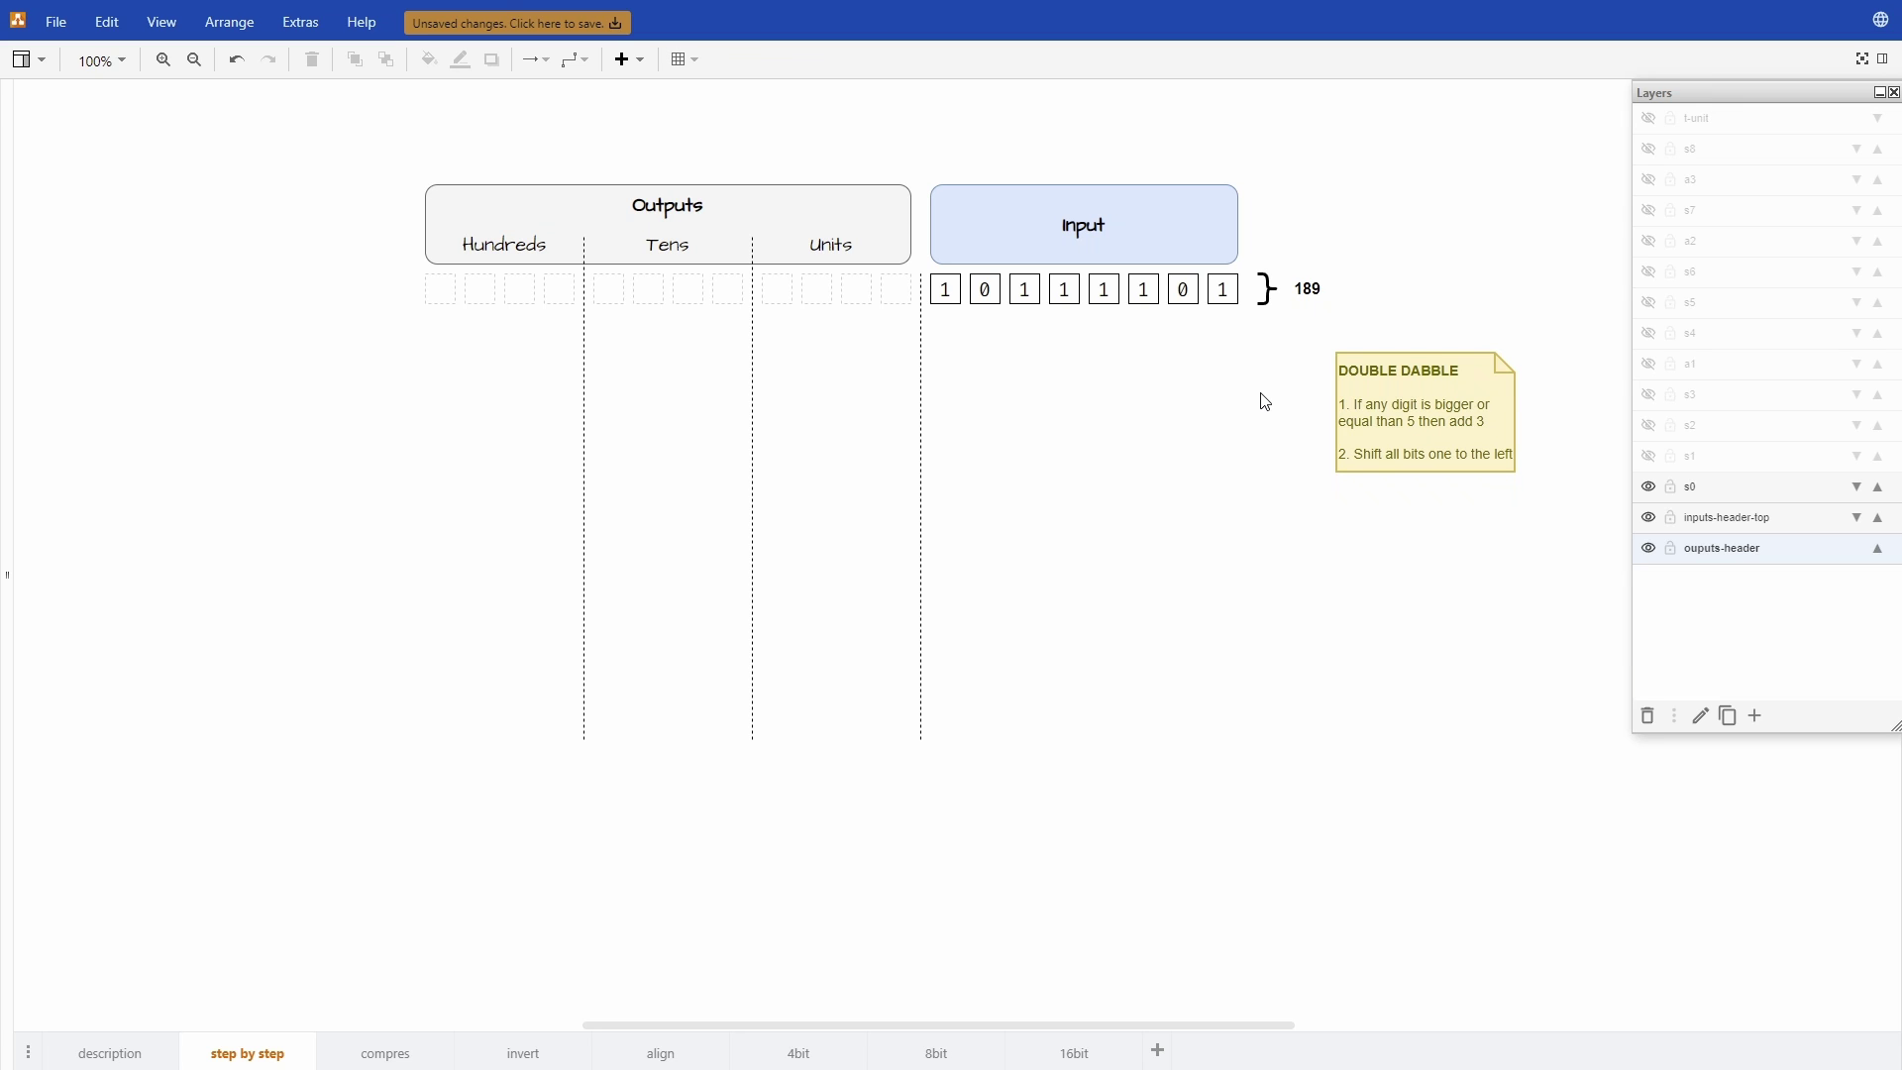
Step: Reveal shift rows s1, s2 and s3 while referring to the DOUBLE DABBLE rules note
click(1331, 436)
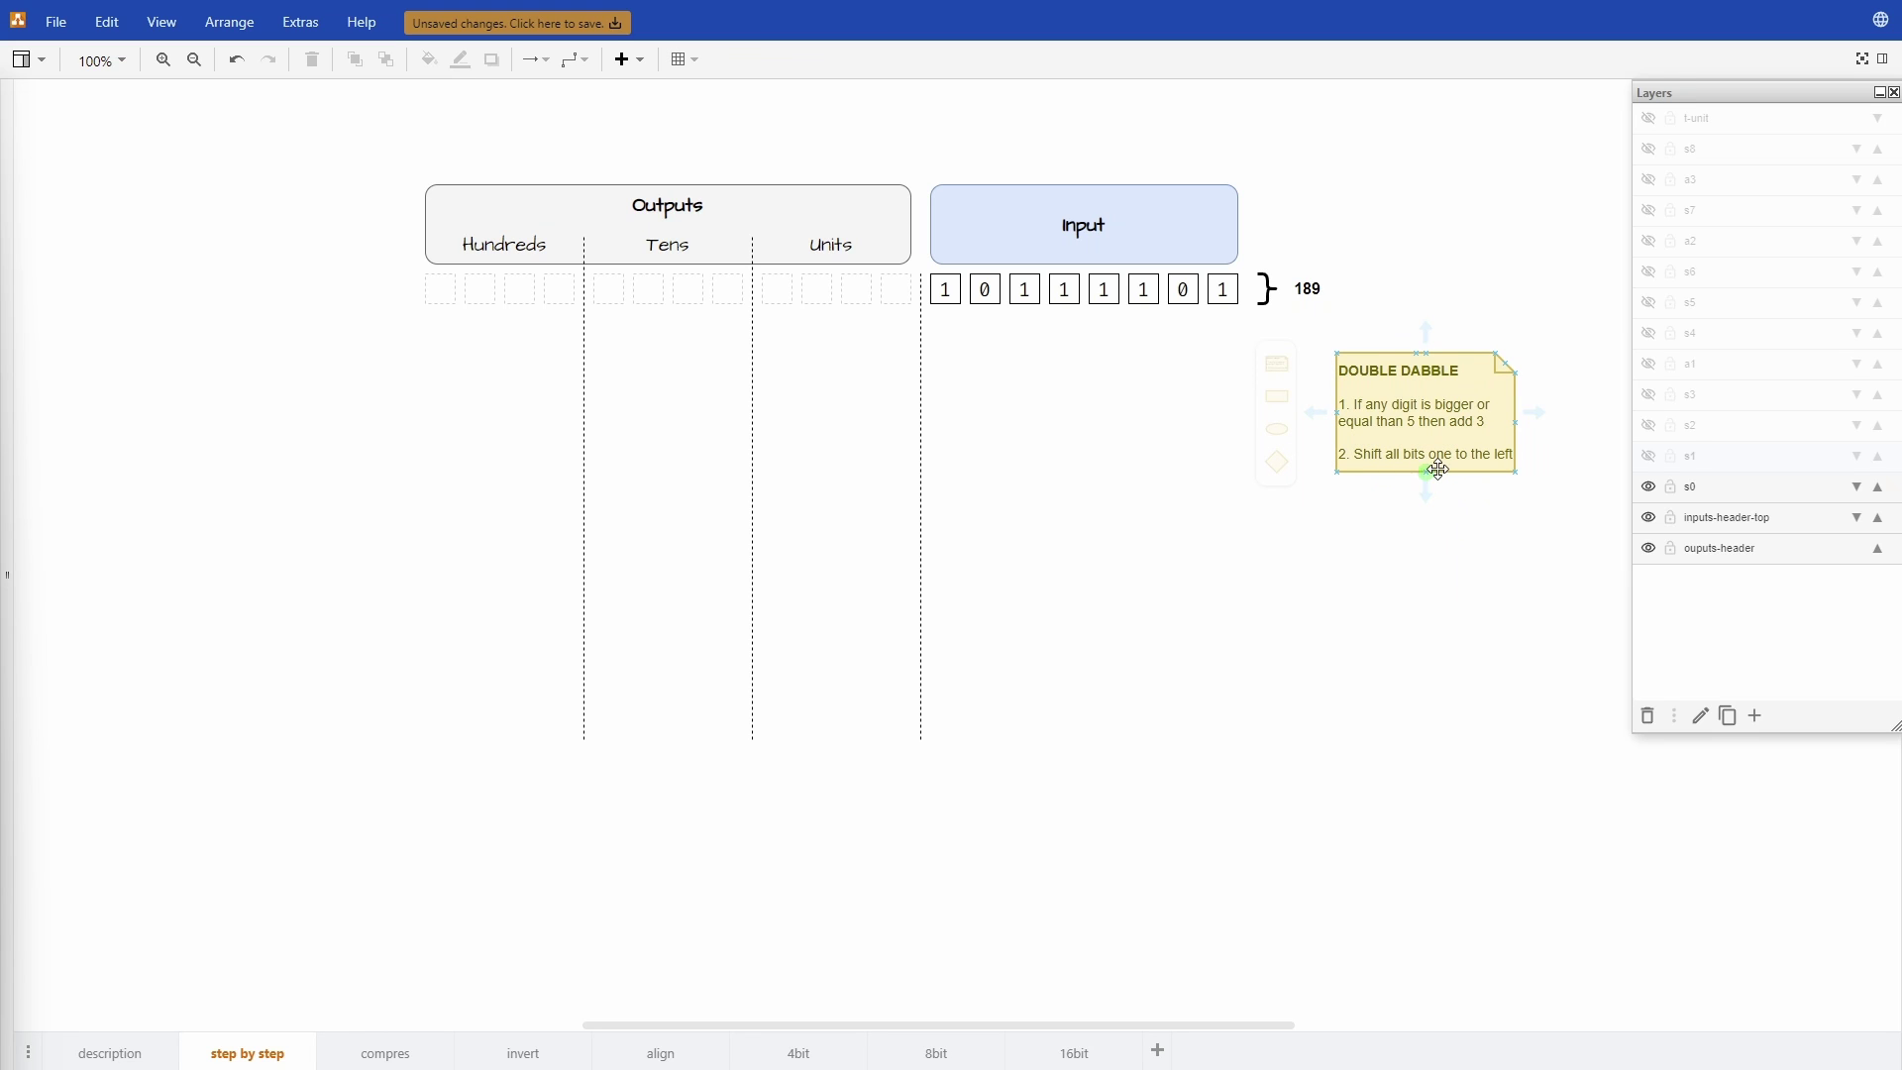
click(1585, 478)
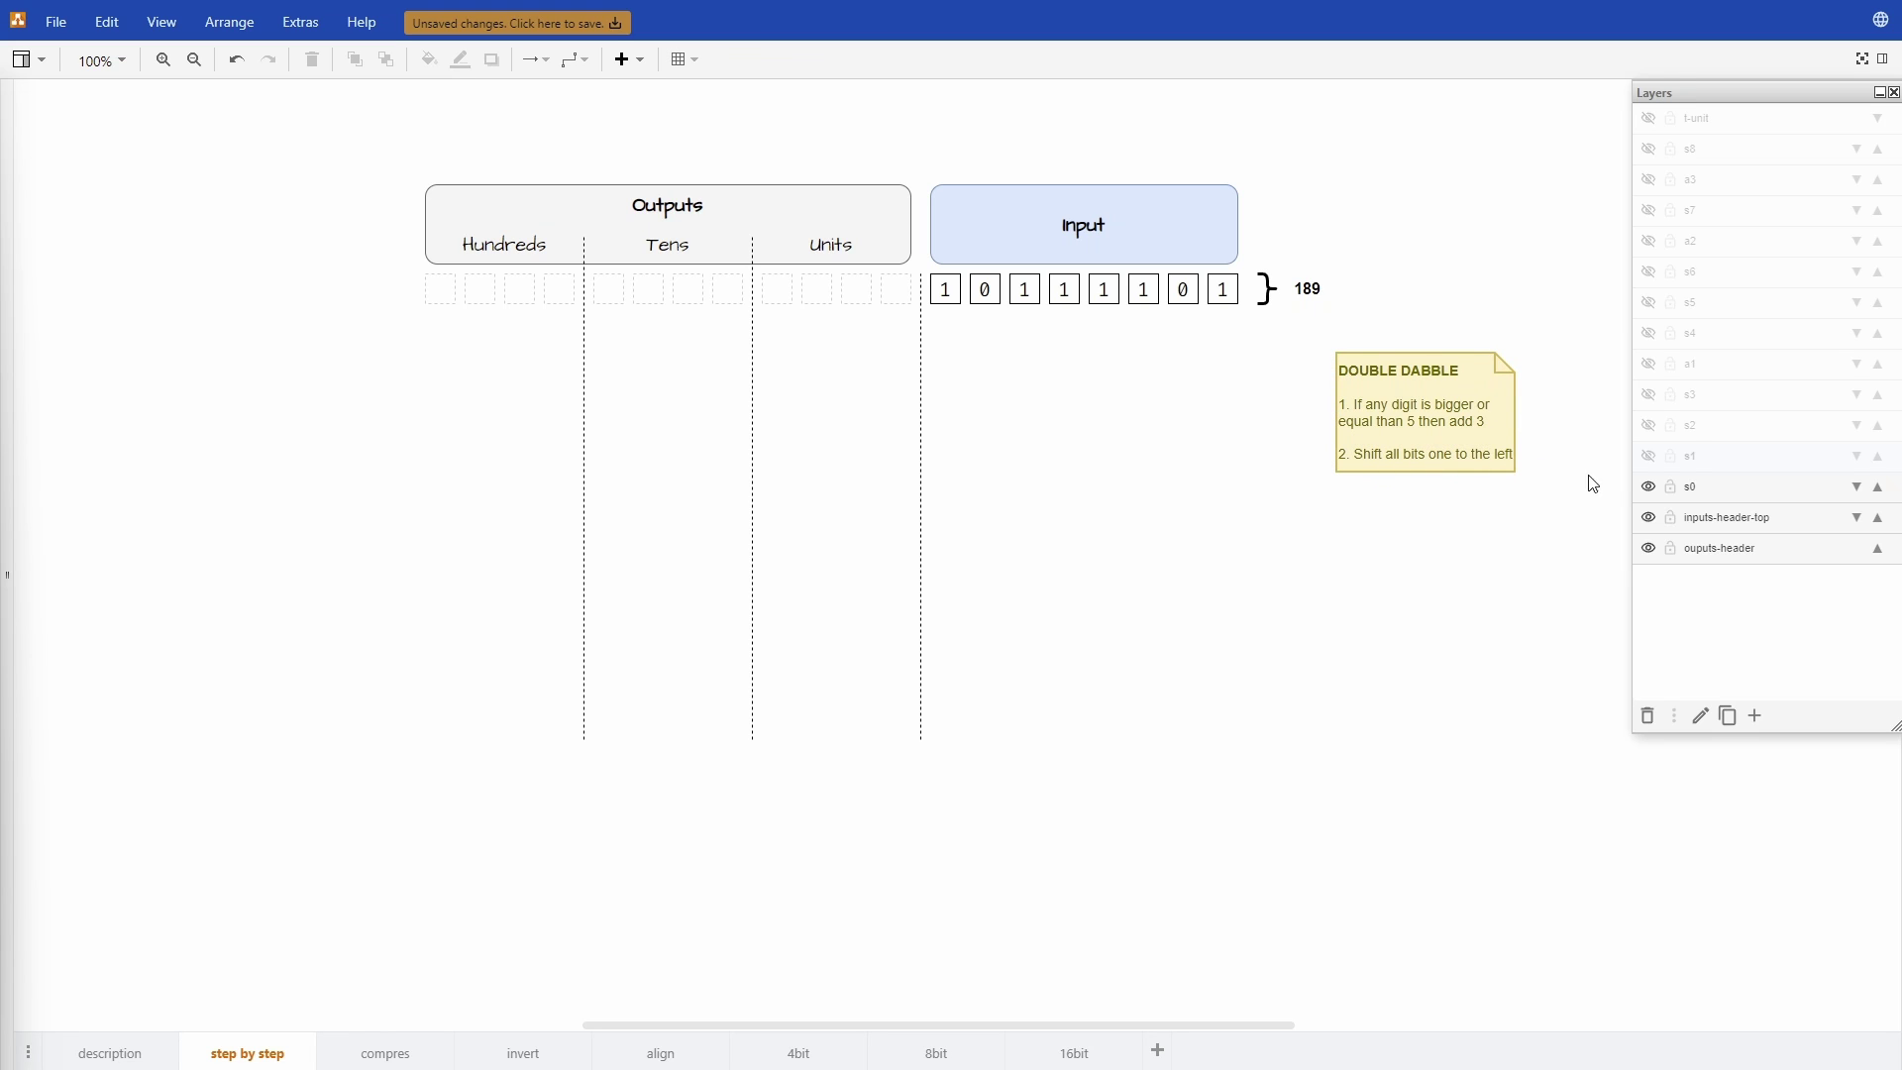
click(1649, 457)
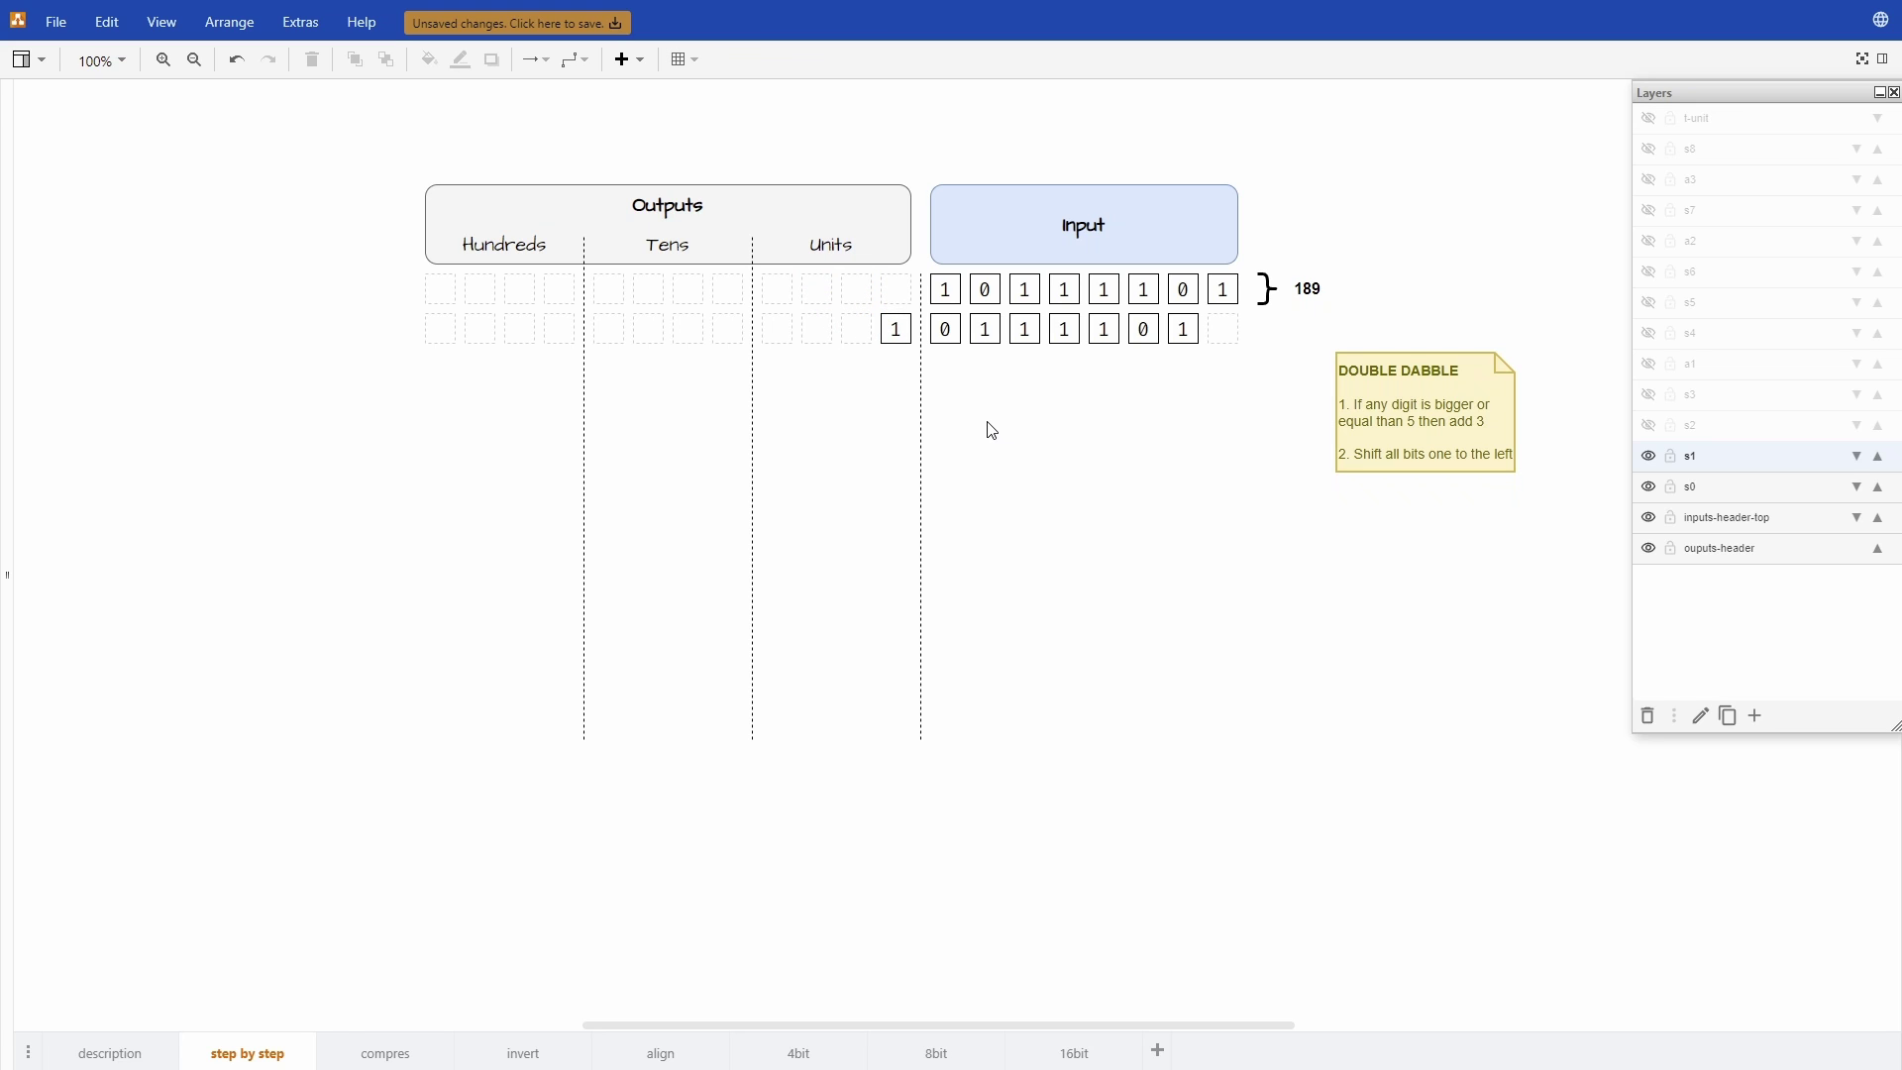
click(1648, 424)
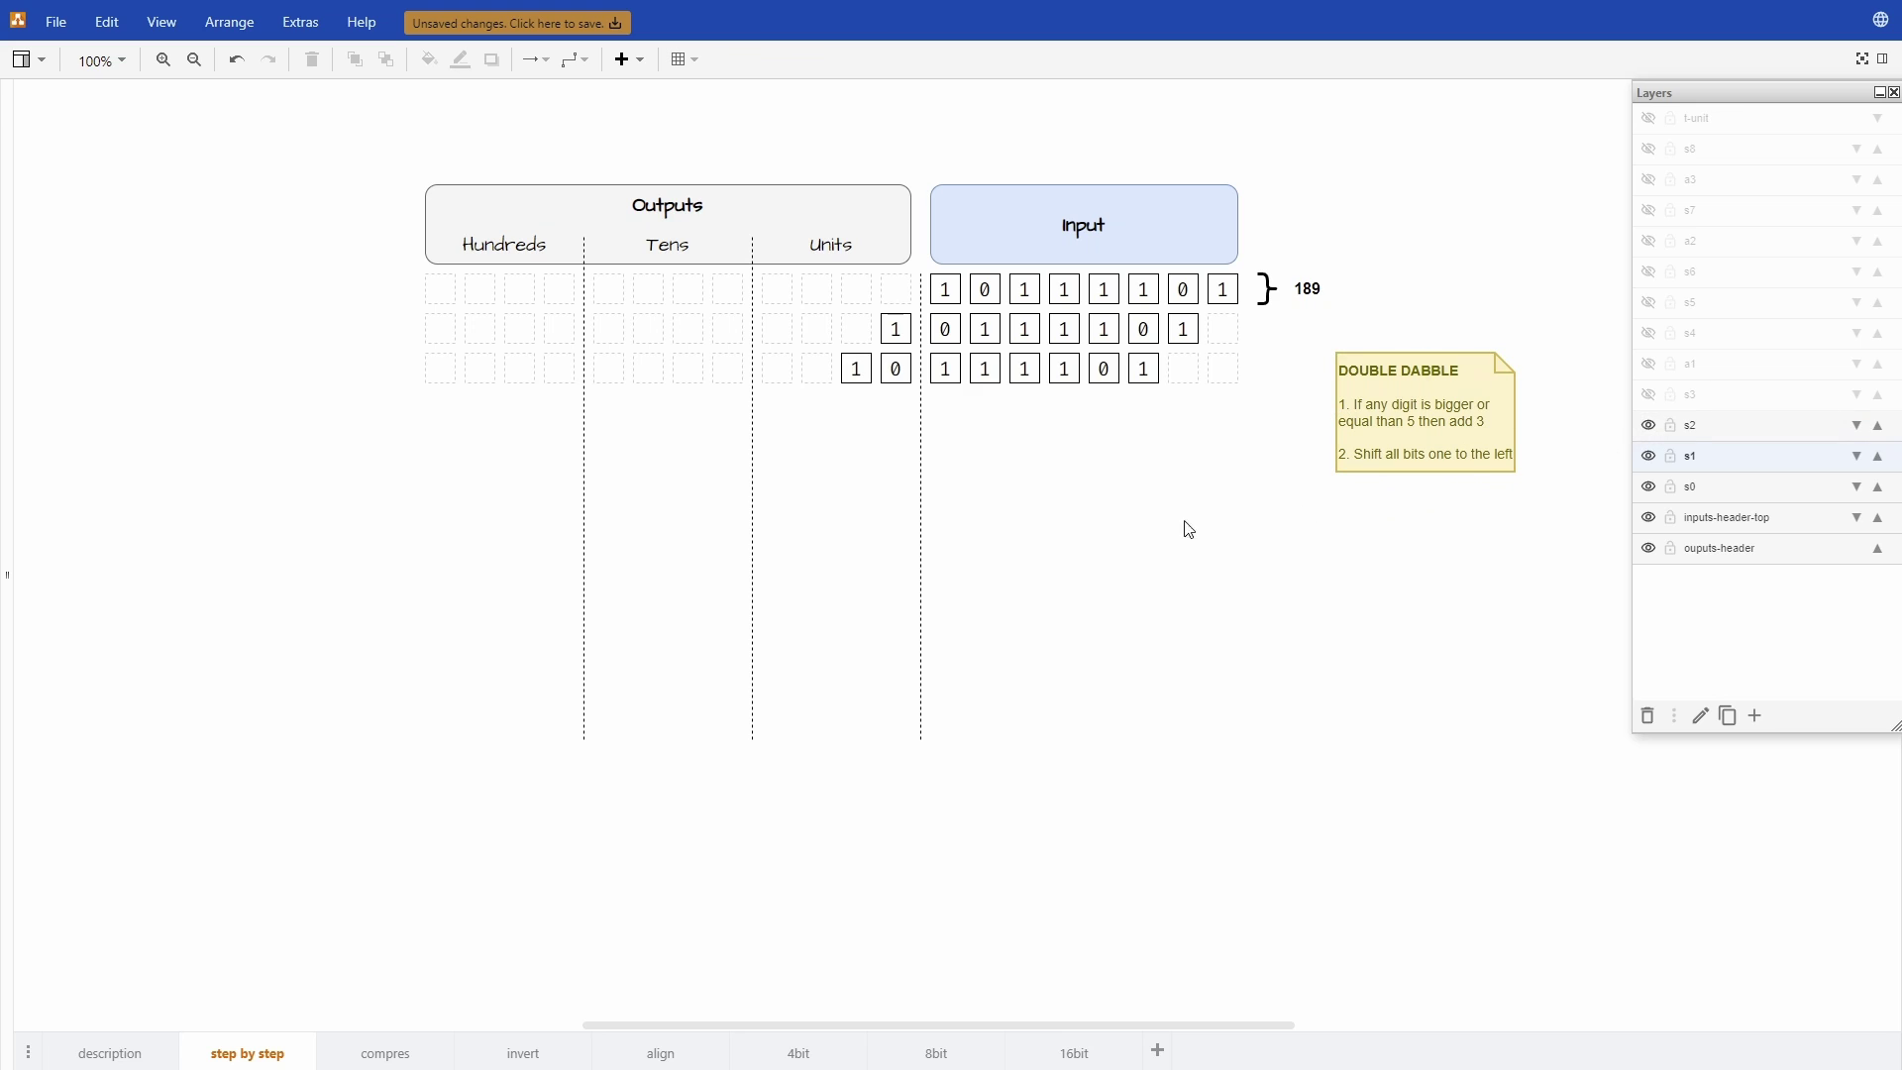
click(846, 382)
click(1381, 424)
click(804, 477)
click(1378, 394)
click(1648, 395)
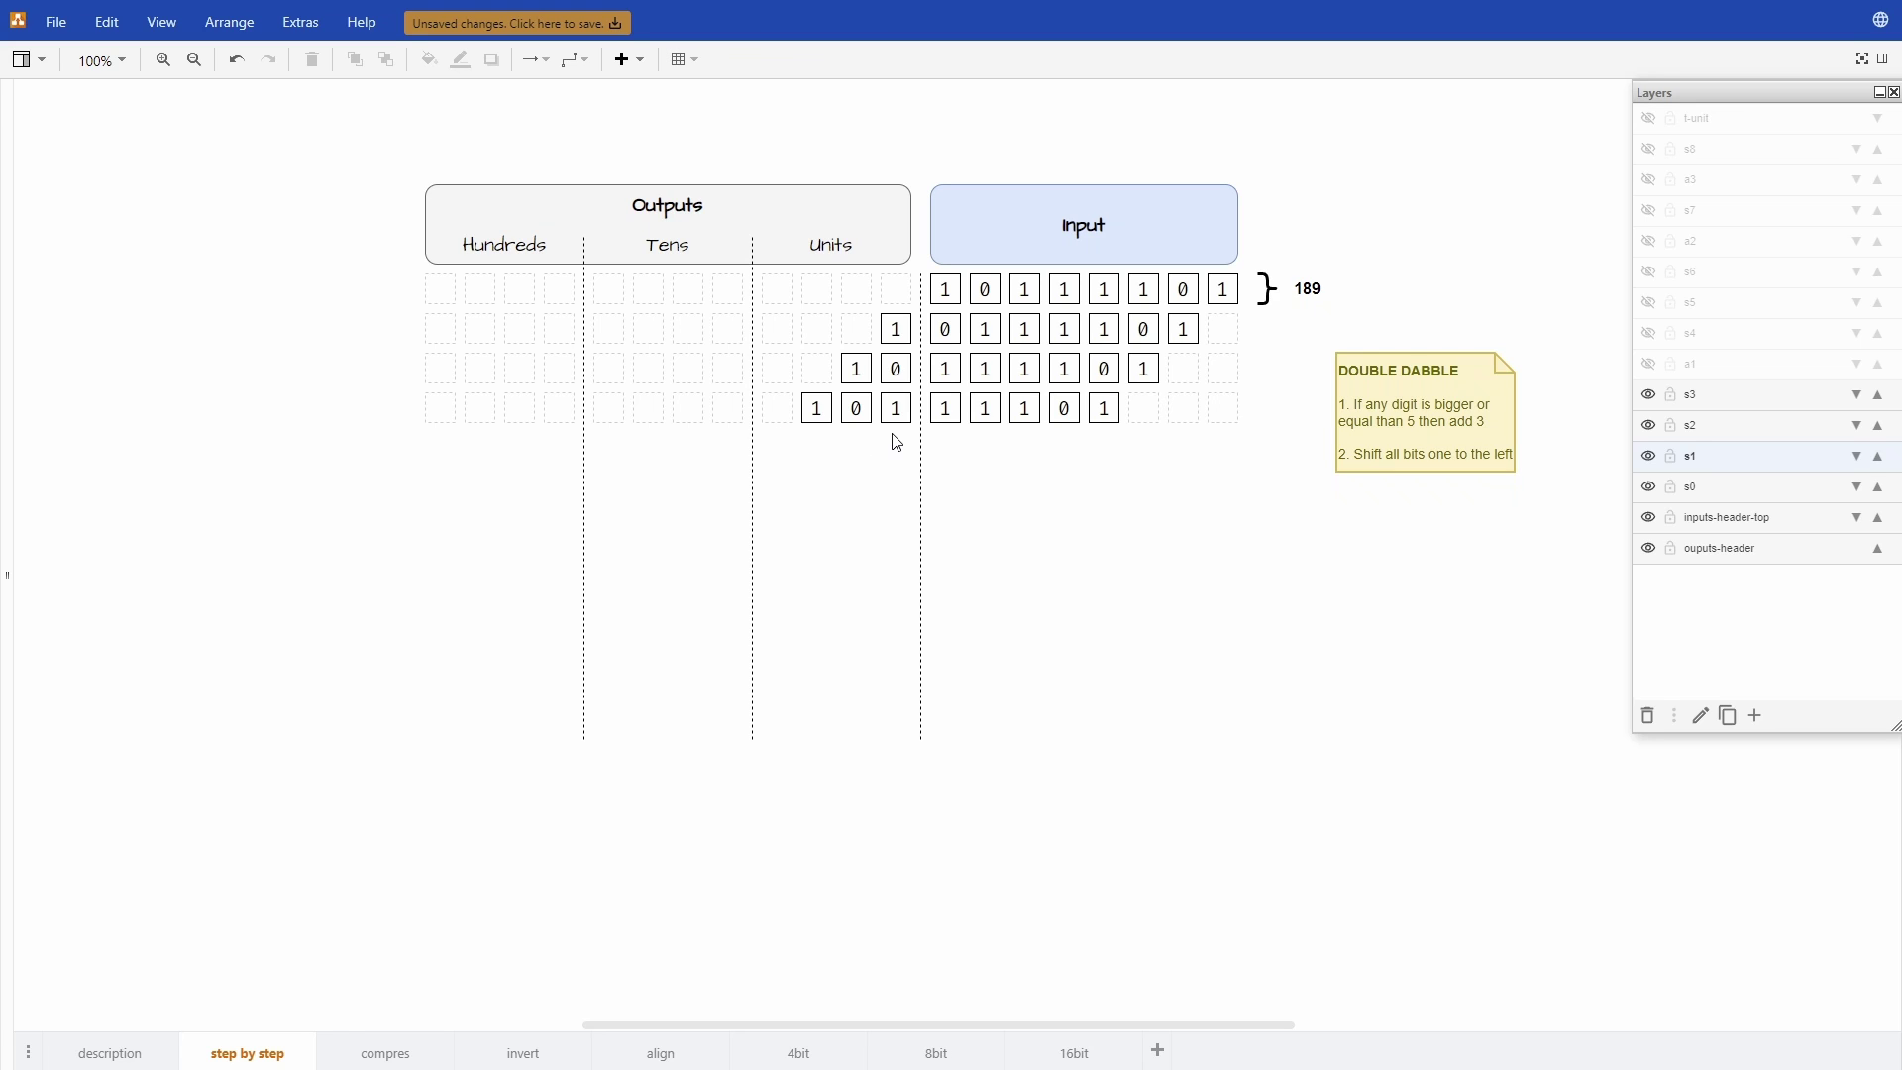
Step: Show the a1 add-3 row 1000 and the following shift row, pointing out their digit boxes
click(1648, 365)
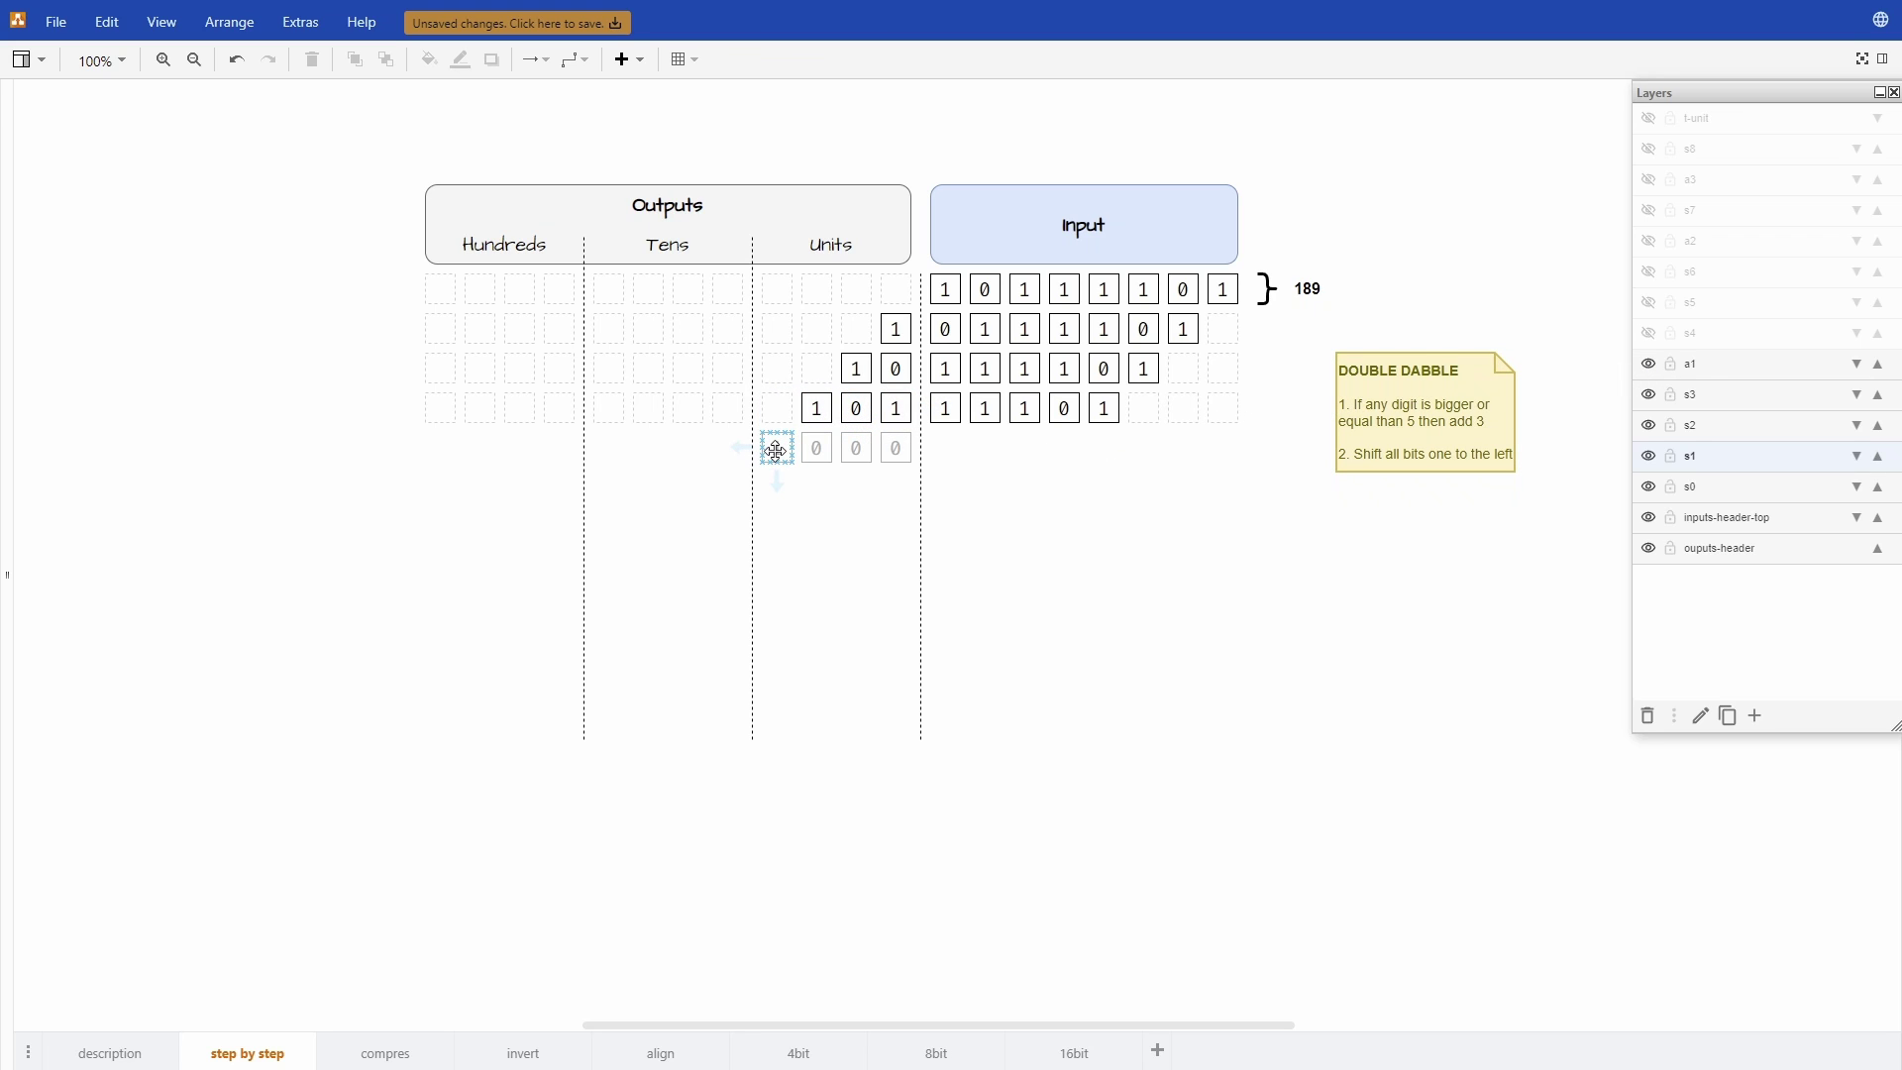
click(1651, 335)
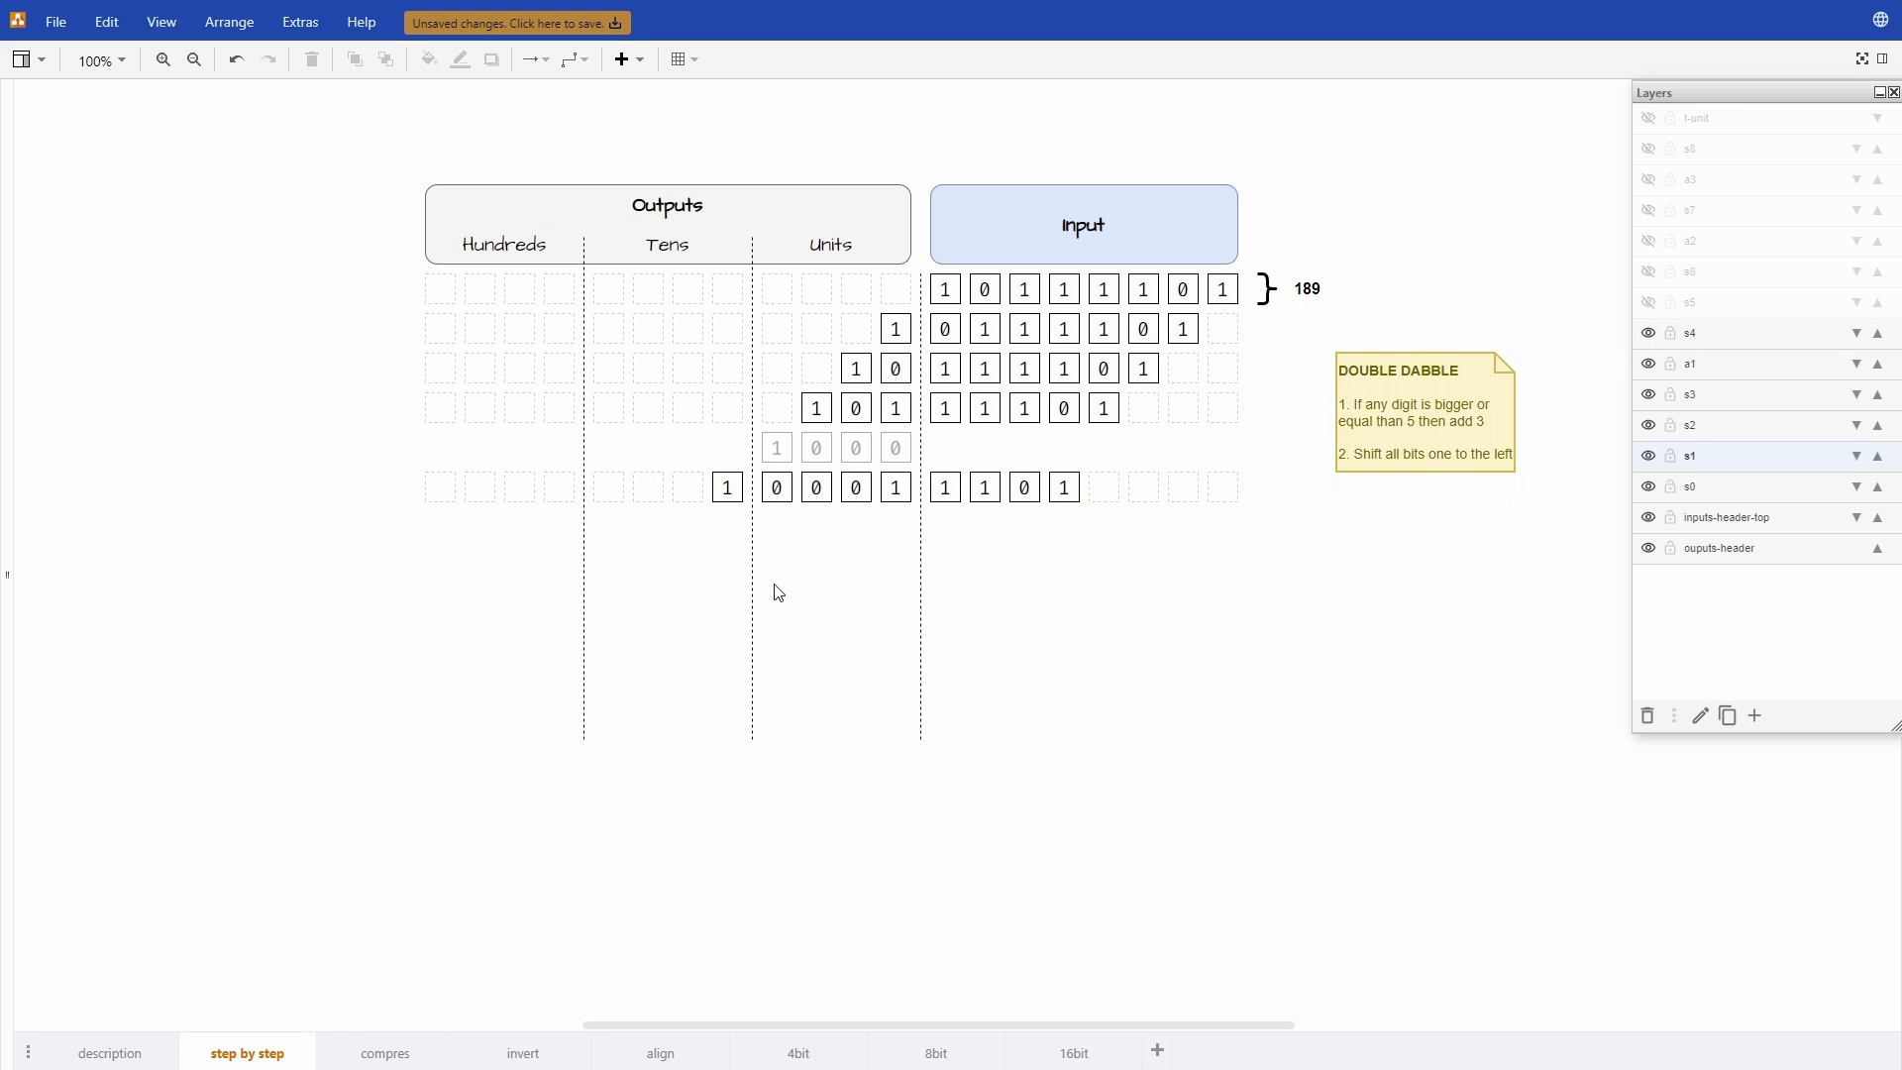
click(727, 488)
click(895, 452)
click(858, 487)
click(941, 437)
click(1073, 489)
click(944, 410)
click(1023, 417)
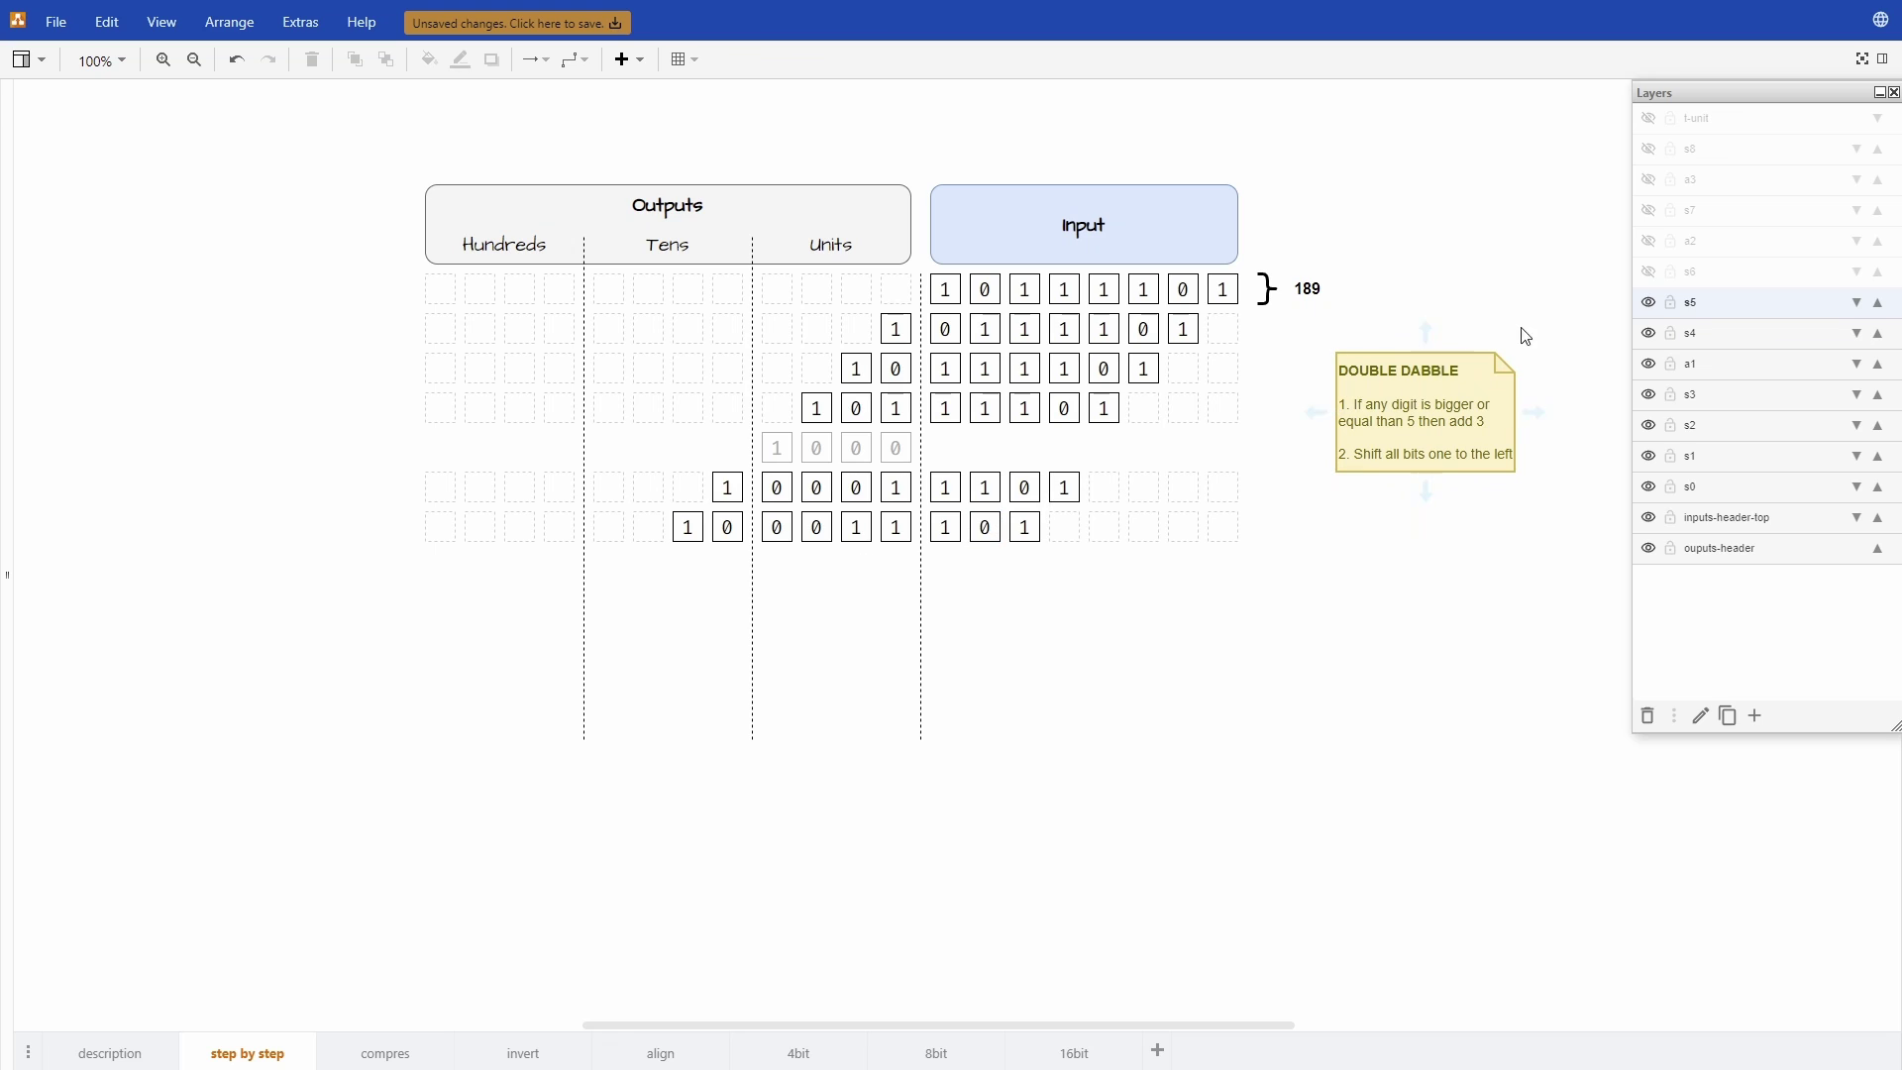
Step: Turn on layers s6, a2, s7, a3 and s8 for add-3 rows 1010 and 1100 and final row 1 | 1000 | 1001
click(1650, 272)
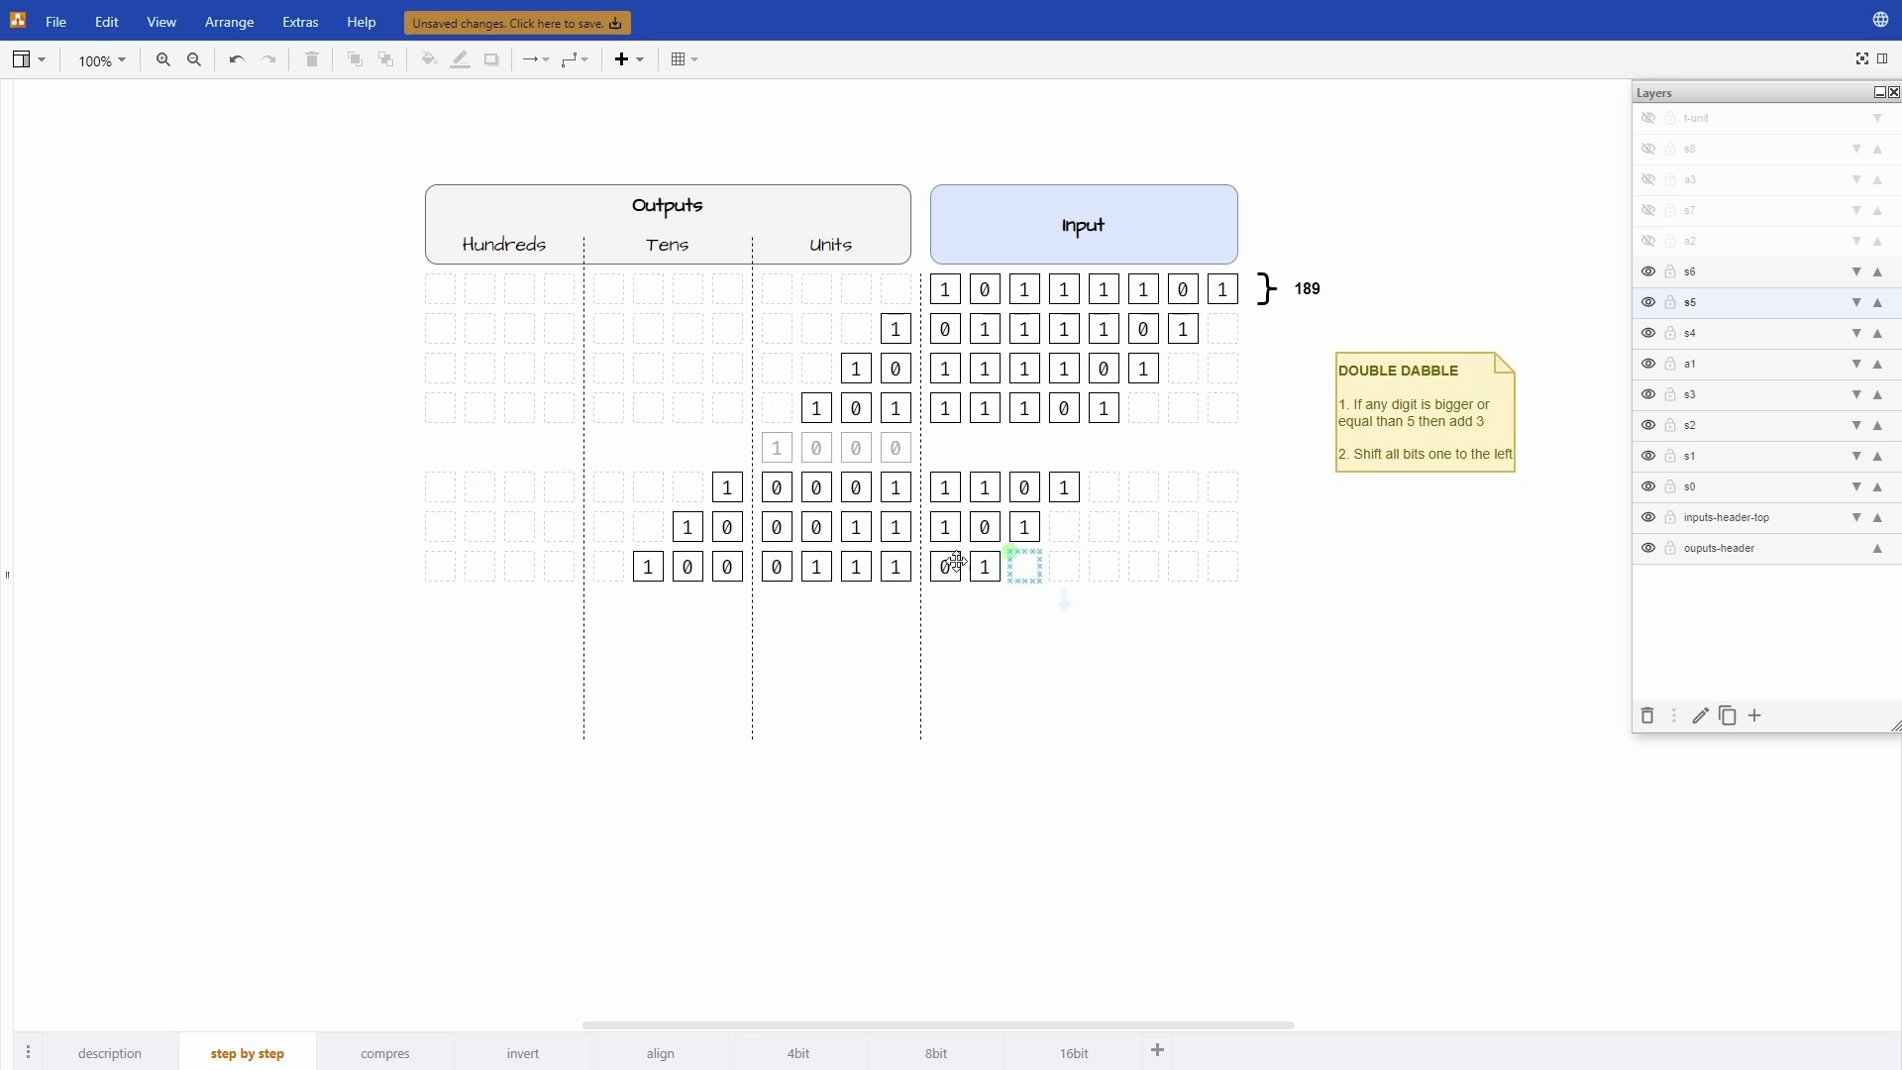
click(1646, 243)
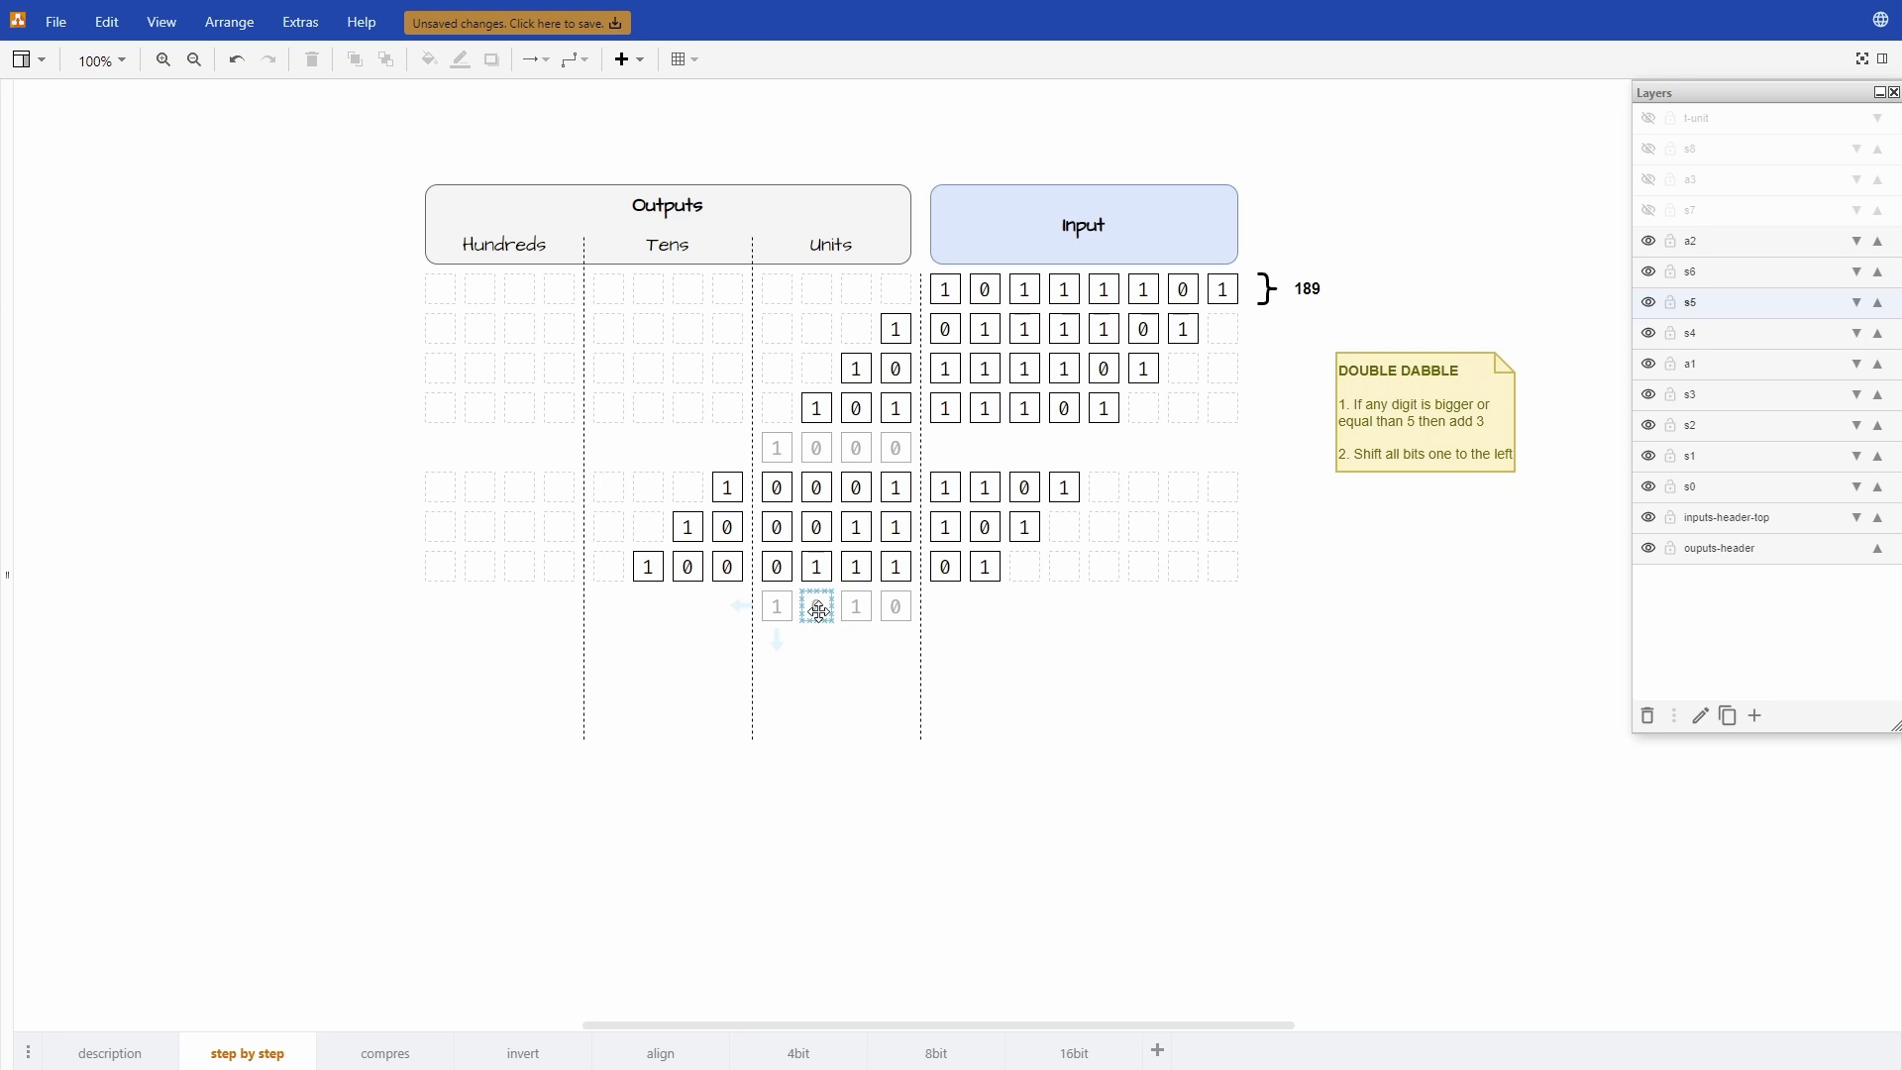
click(1649, 212)
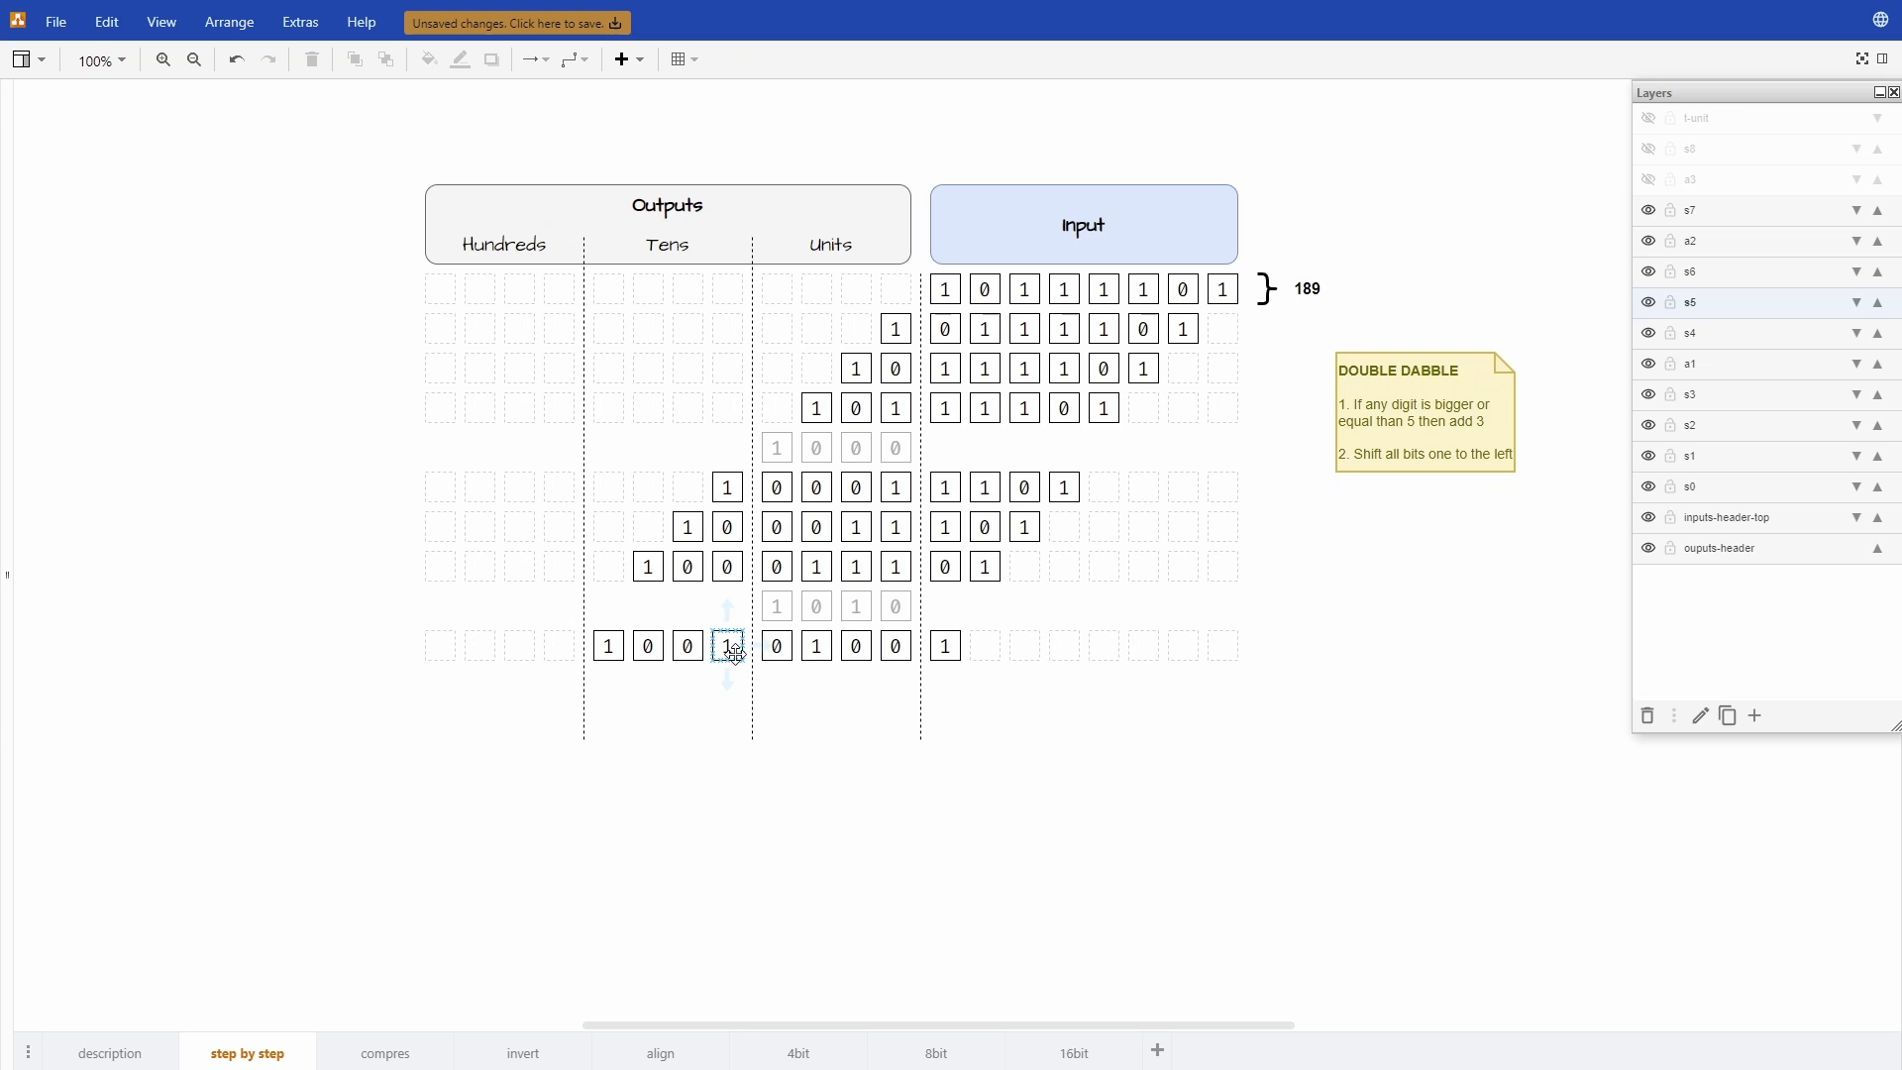
click(1651, 181)
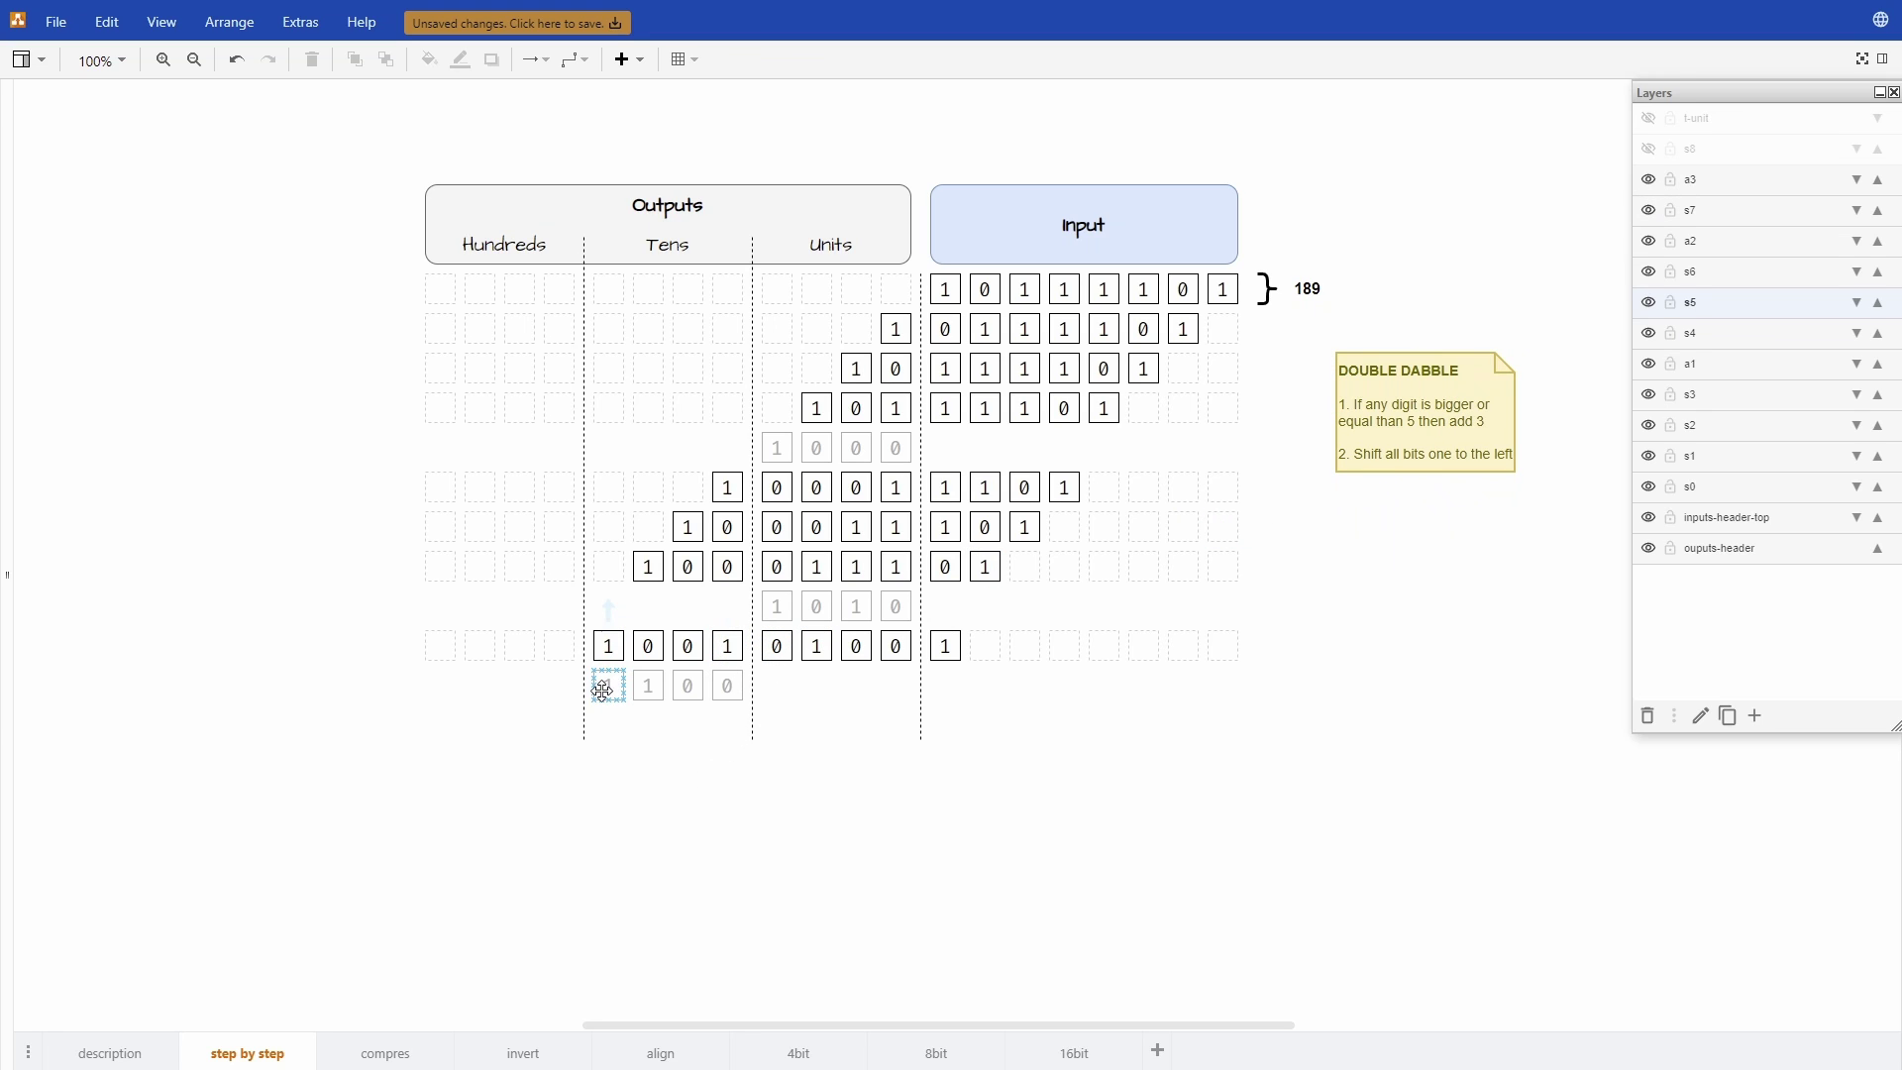
click(1647, 152)
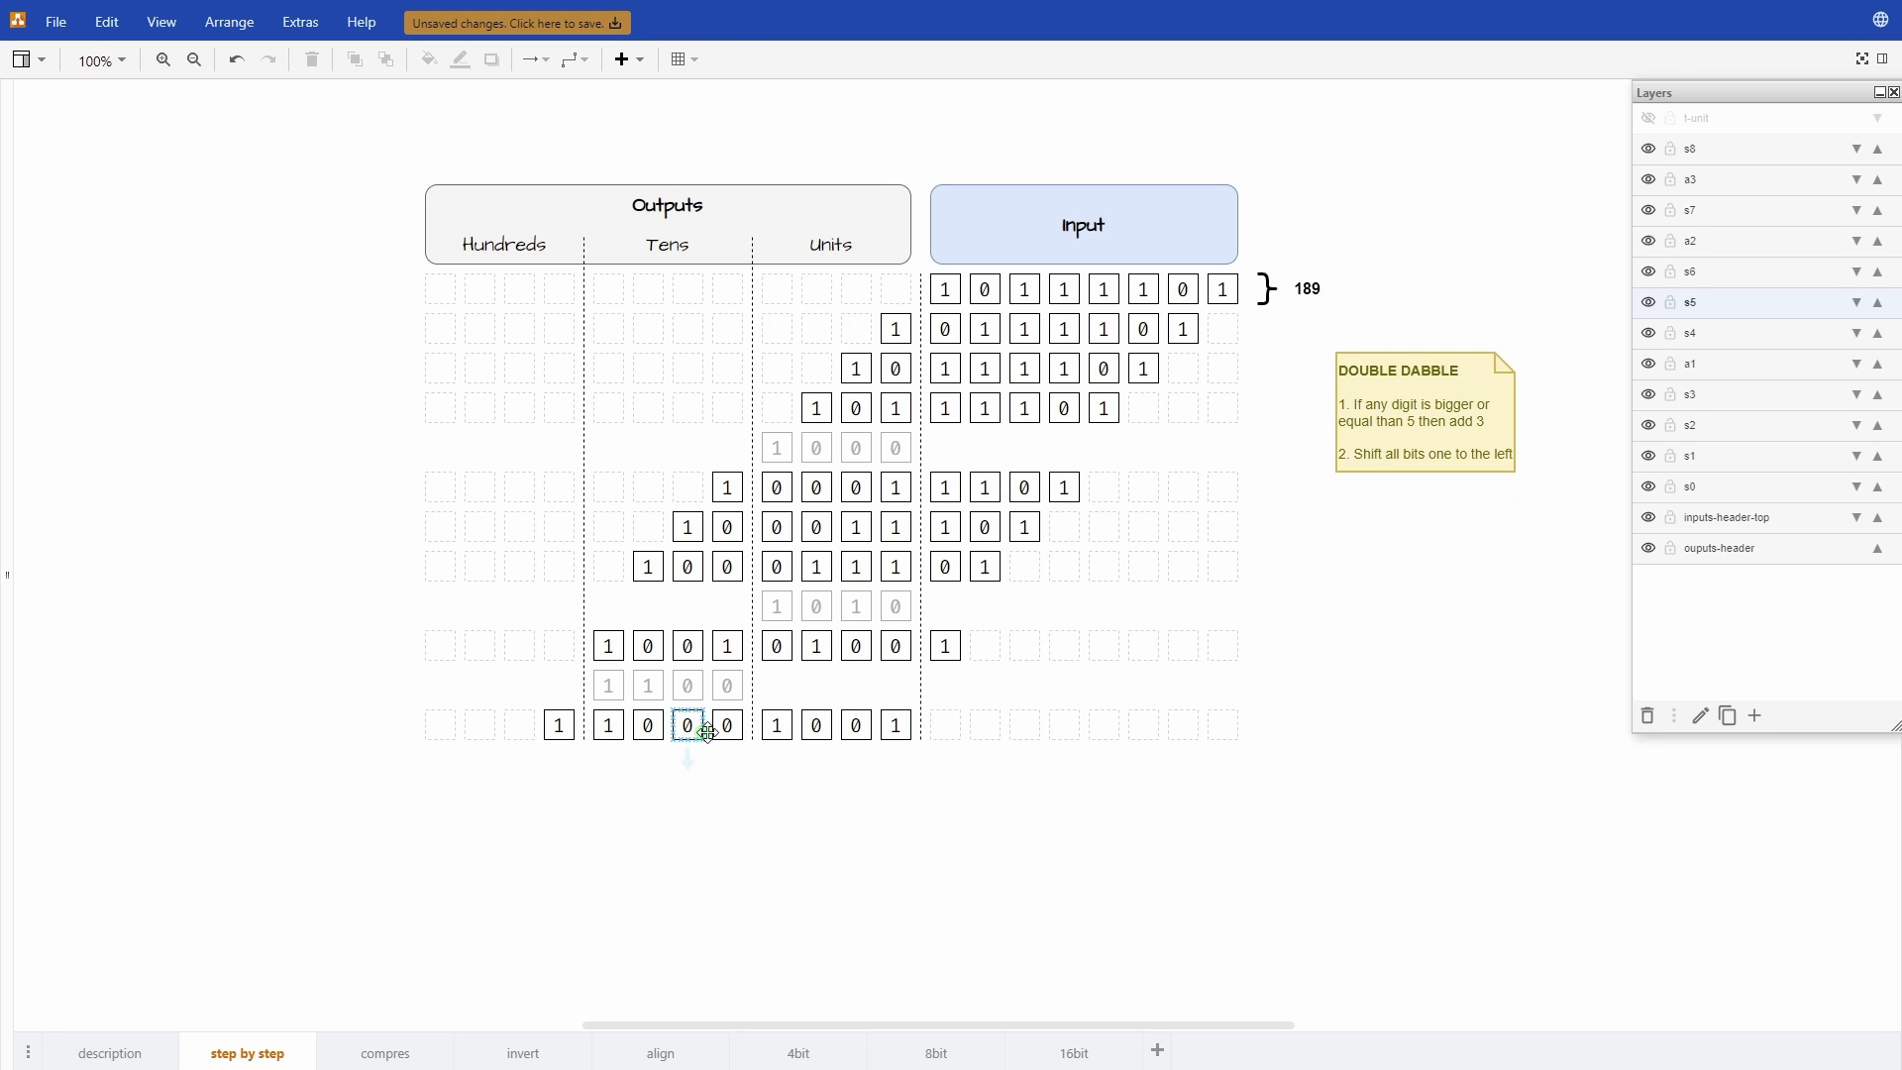
Step: Turn on the t-unit layer so braces label the final row as 1, 8 and 9
click(1648, 119)
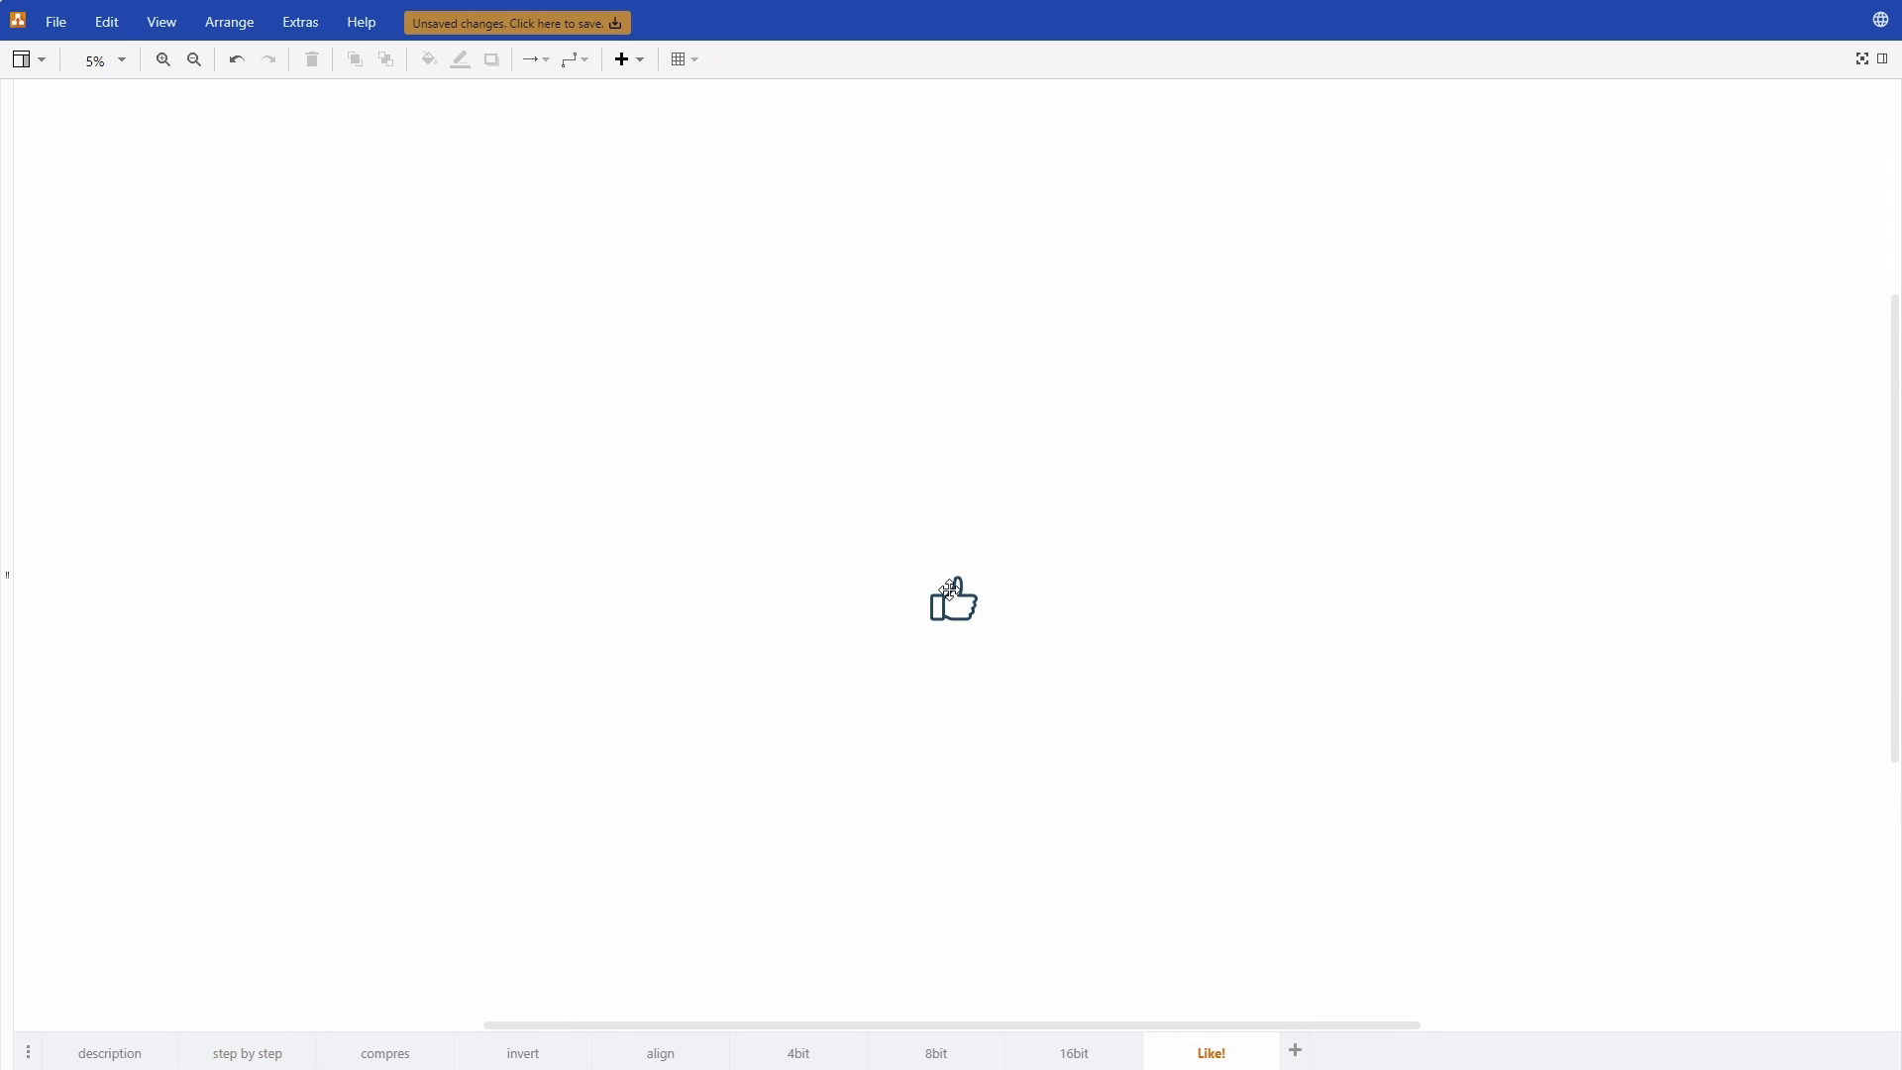
Step: Zoom in on the thumbs-up icon on the Like! page
ctrl+scroll(949, 591, up, 15)
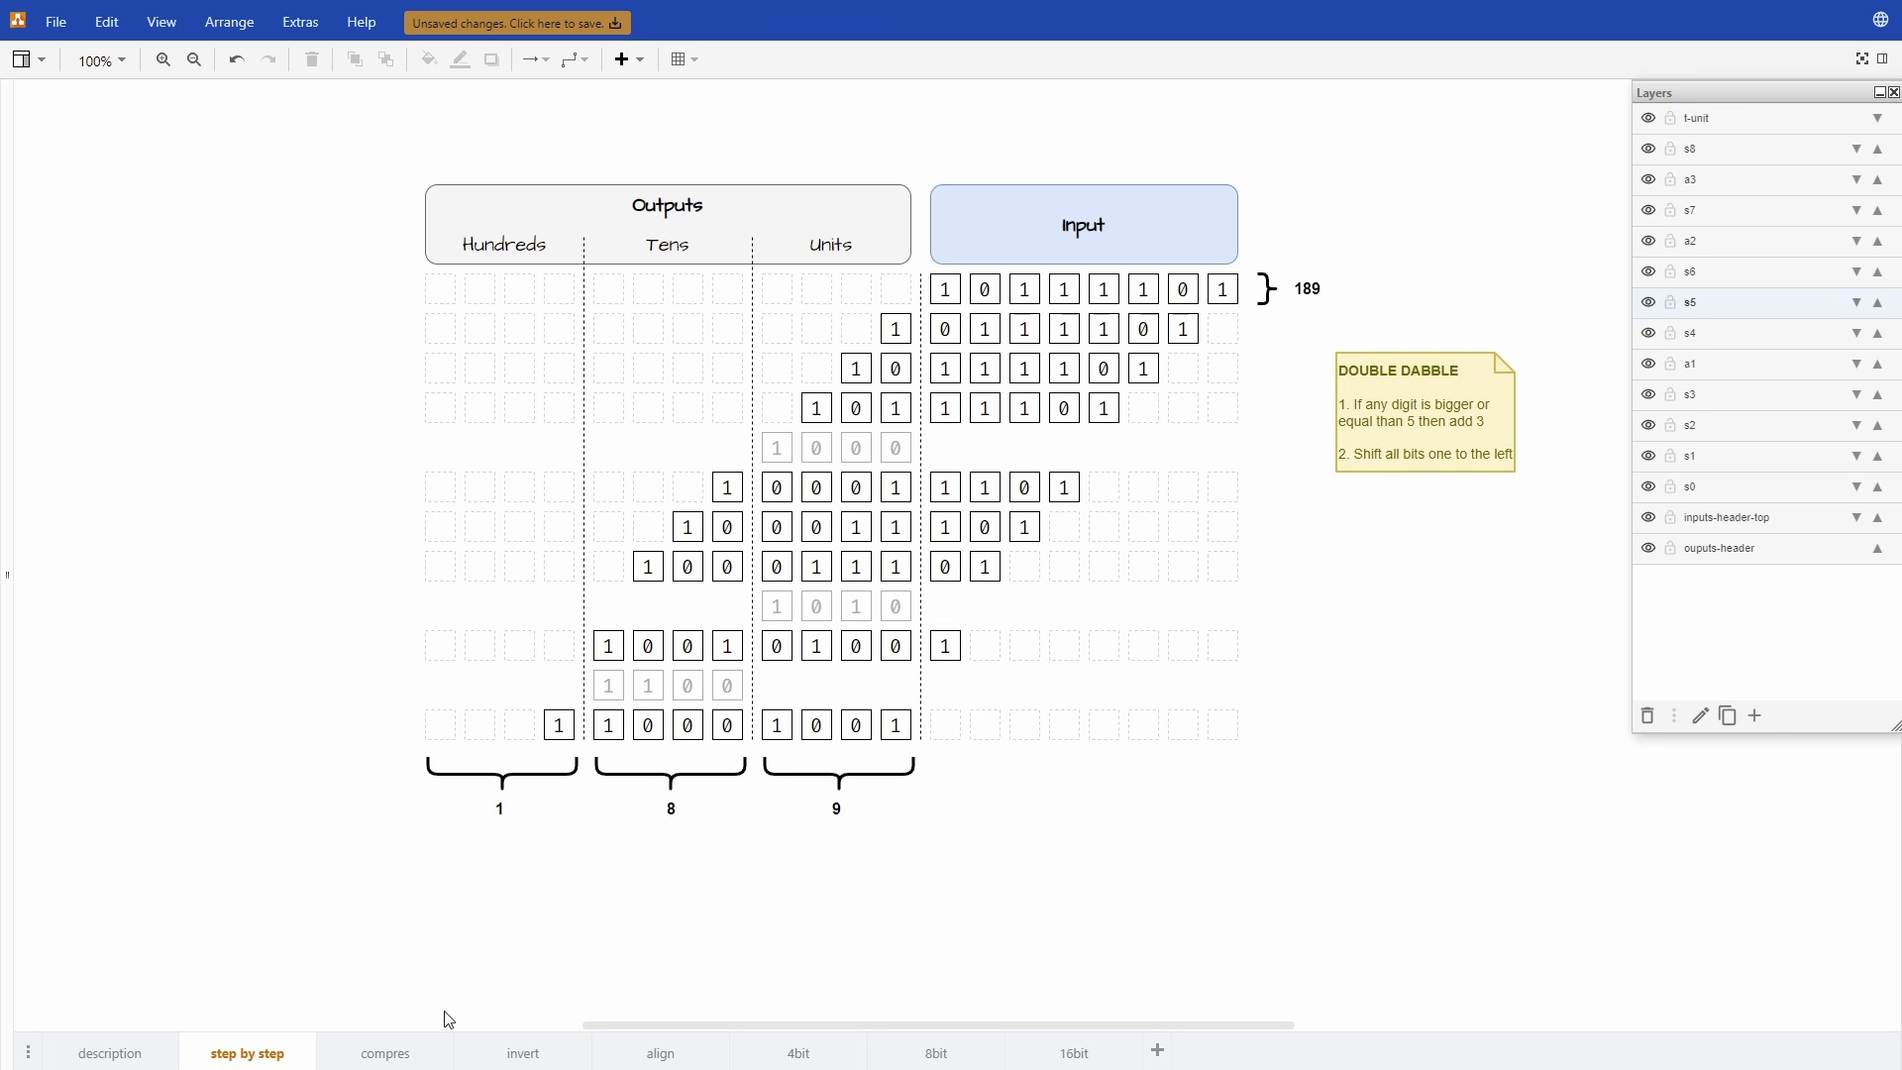
Step: Switch to the compres page with the compacted double dabble table
click(379, 1050)
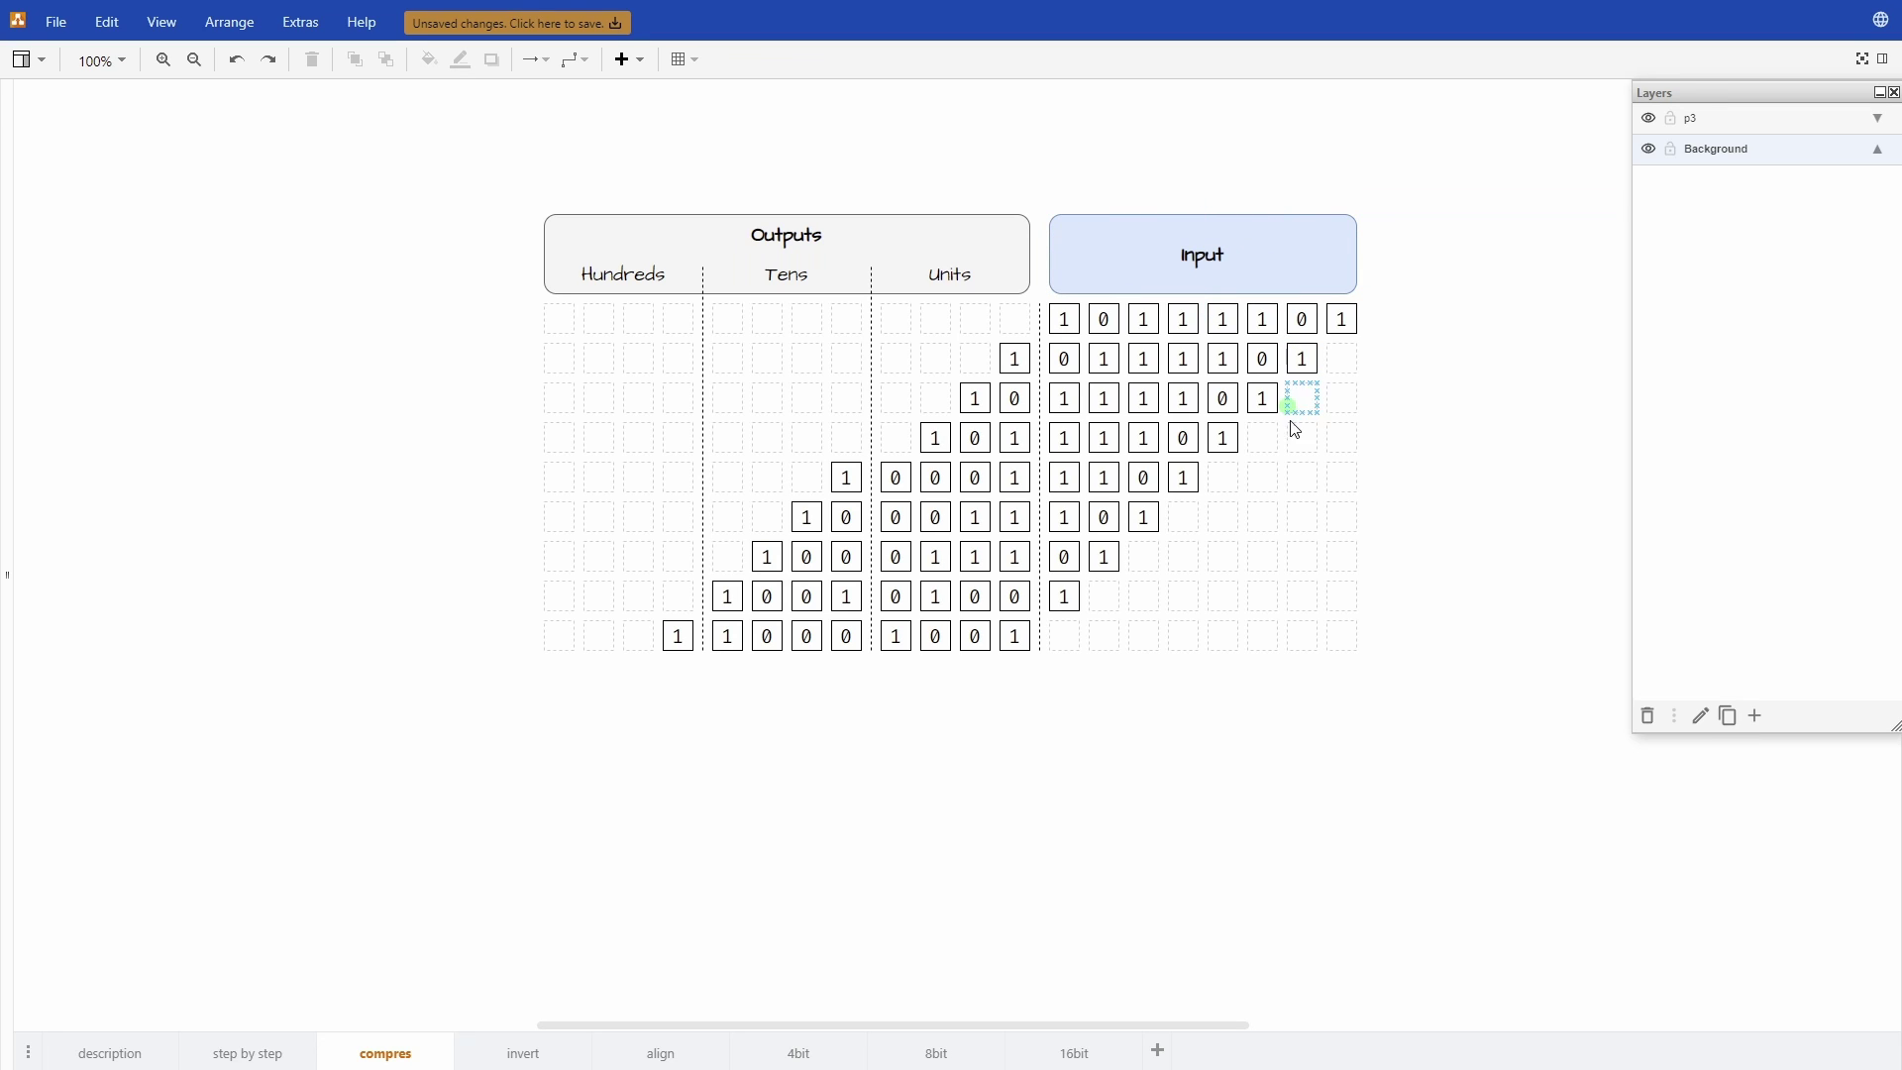
Step: Switch to the invert page showing the flipped digit table
click(496, 1060)
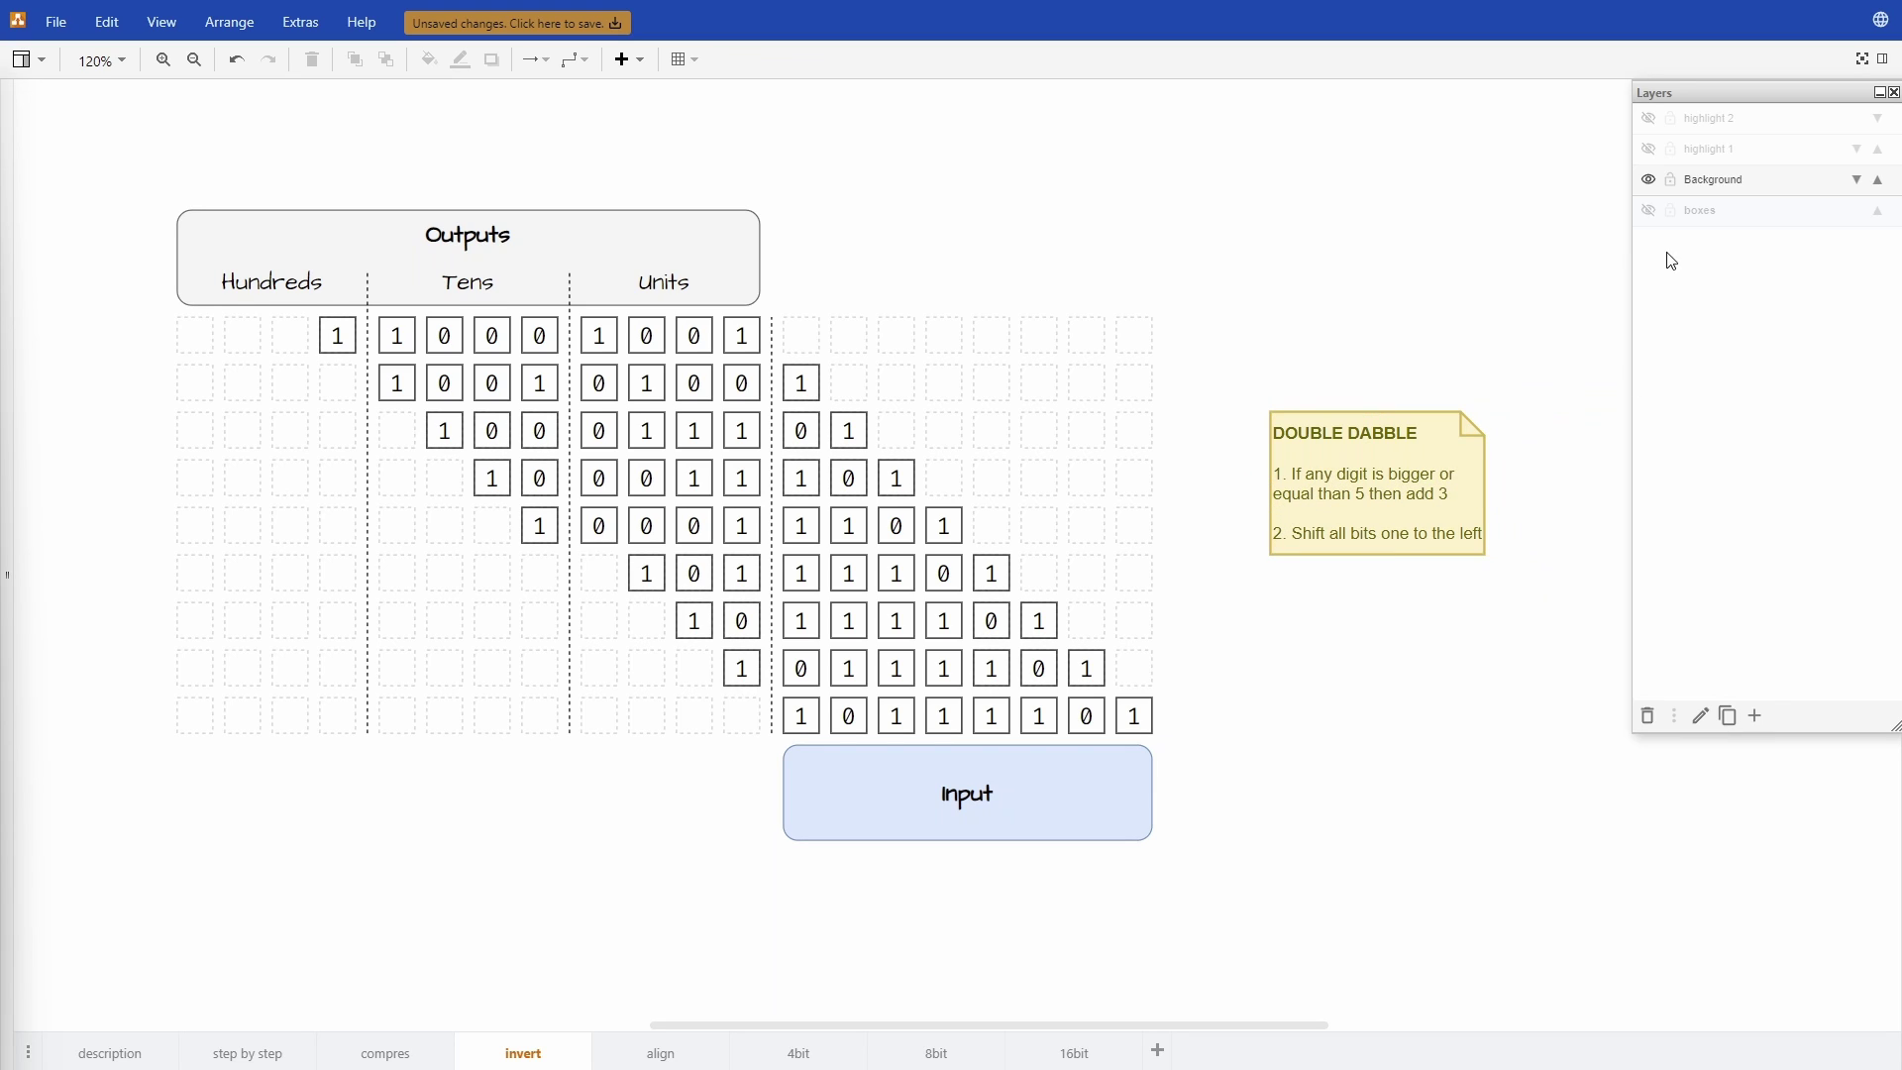
Step: Show the boxes layer's yellow add-3 highlights and drag the trailing 1 to demonstrate a left shift
click(1647, 211)
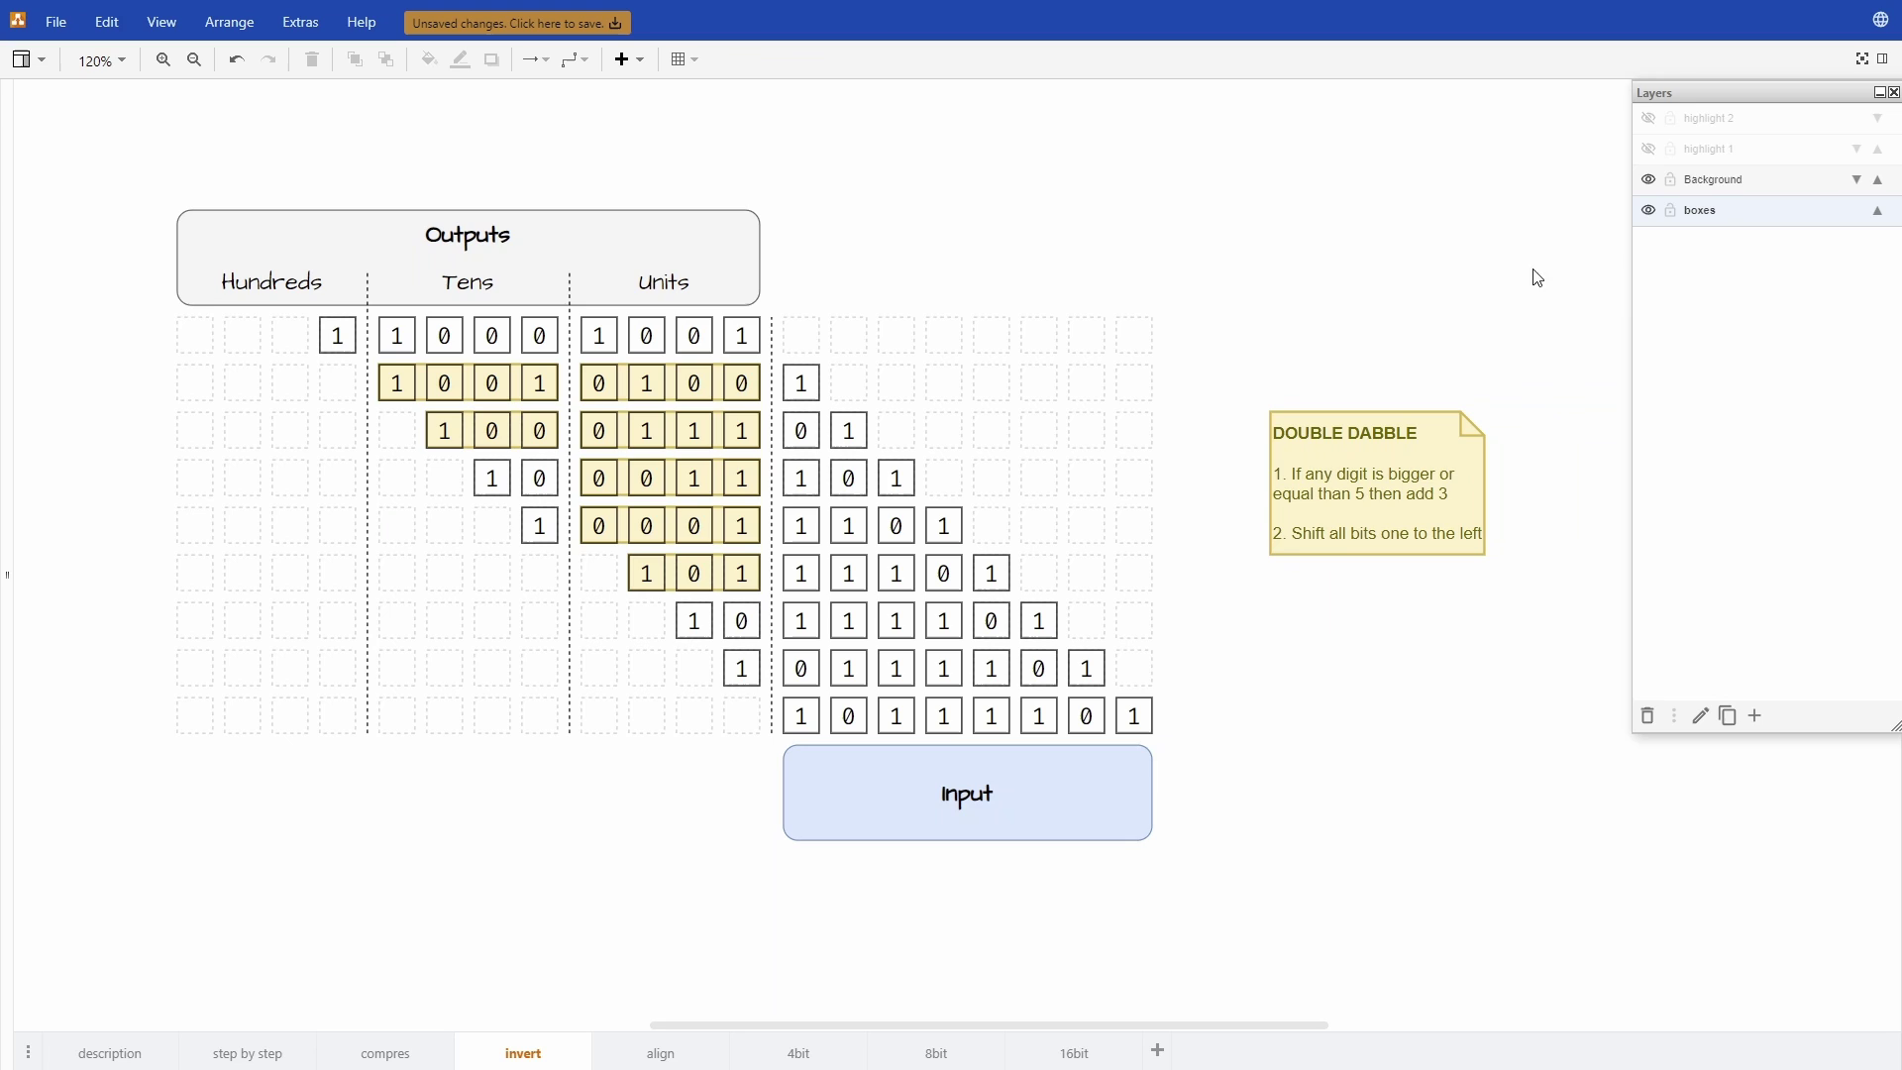
click(728, 675)
mouse_move(736, 677)
mouse_down()
mouse_move(603, 670)
mouse_move(742, 668)
mouse_move(692, 446)
mouse_move(738, 586)
mouse_move(738, 669)
mouse_up()
drag(751, 667, 730, 587)
Step: Drag the row-5 digit 1 left to demonstrate shifting, then select the DOUBLE DABBLE note
click(492, 535)
click(533, 514)
drag(542, 433, 459, 439)
click(802, 728)
click(1283, 476)
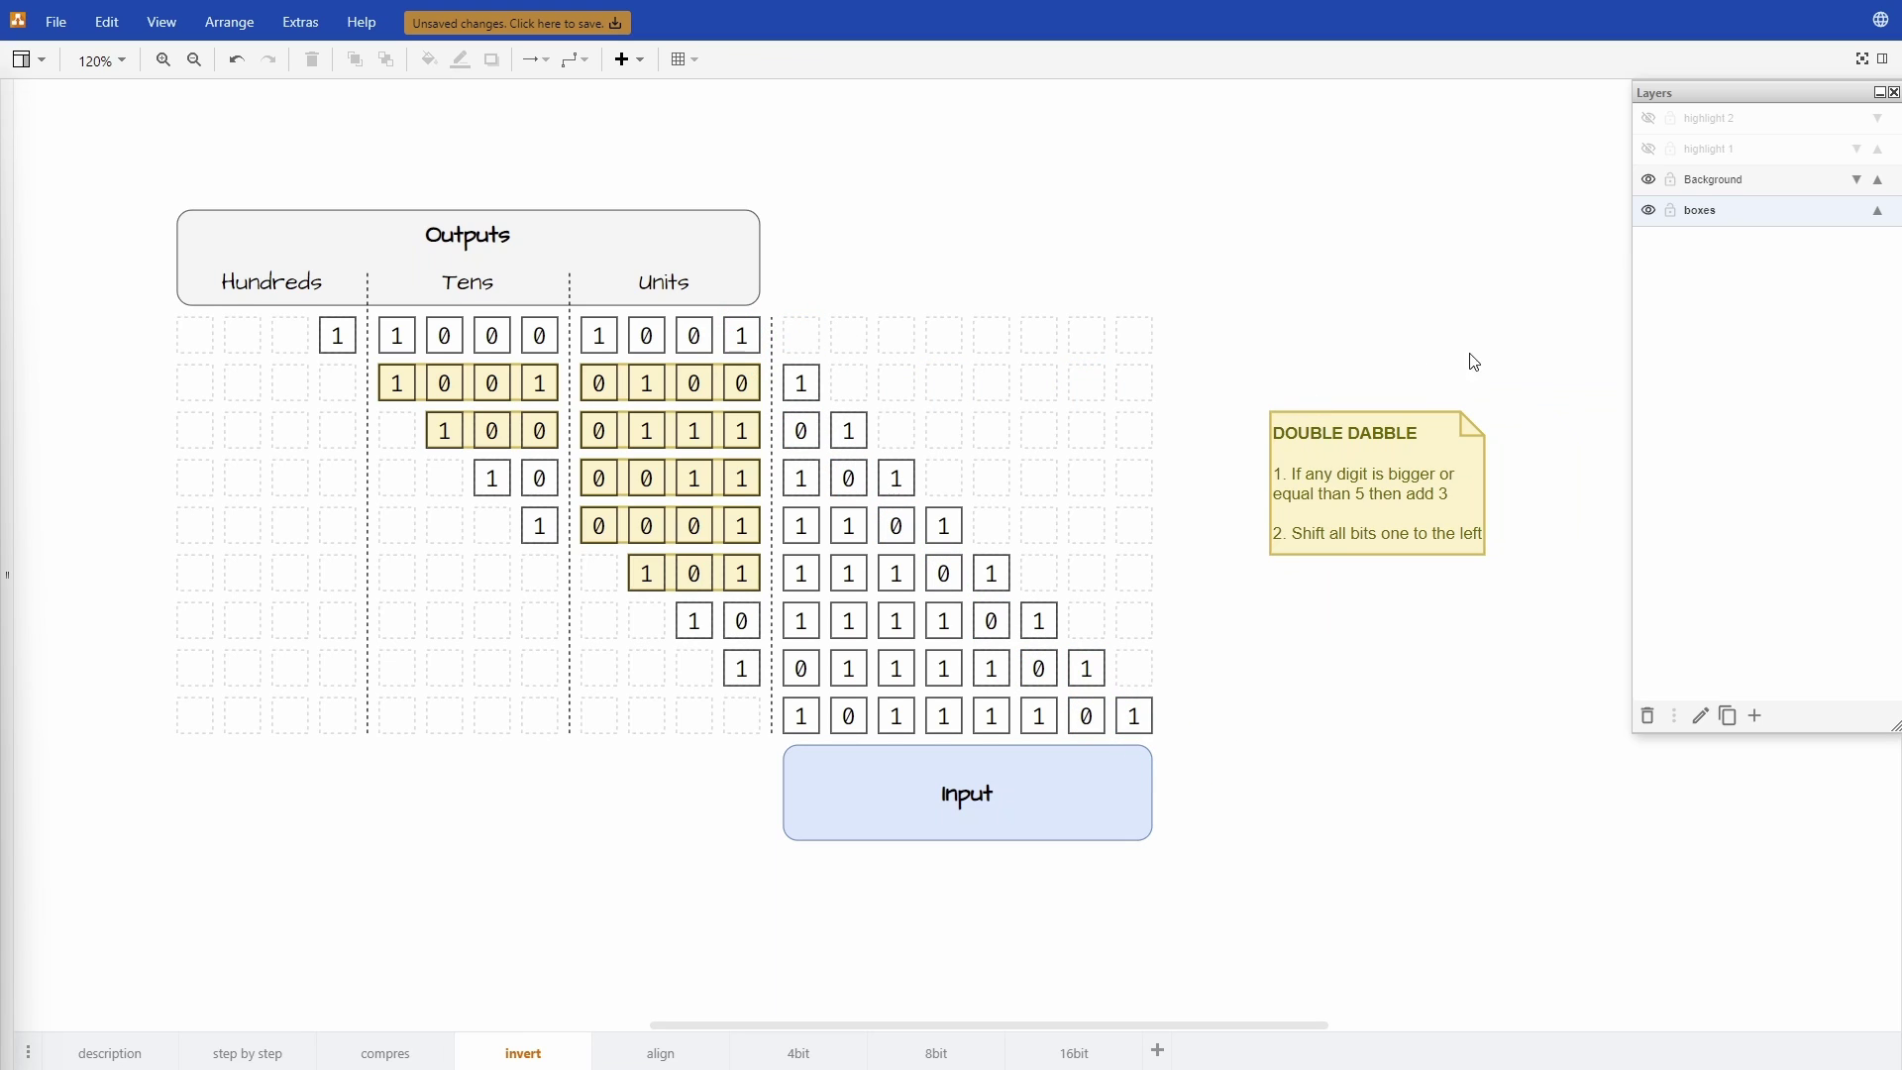
Step: In Layers, toggle 'highlight 1' on and back off, then show 'highlight 2'
click(1648, 149)
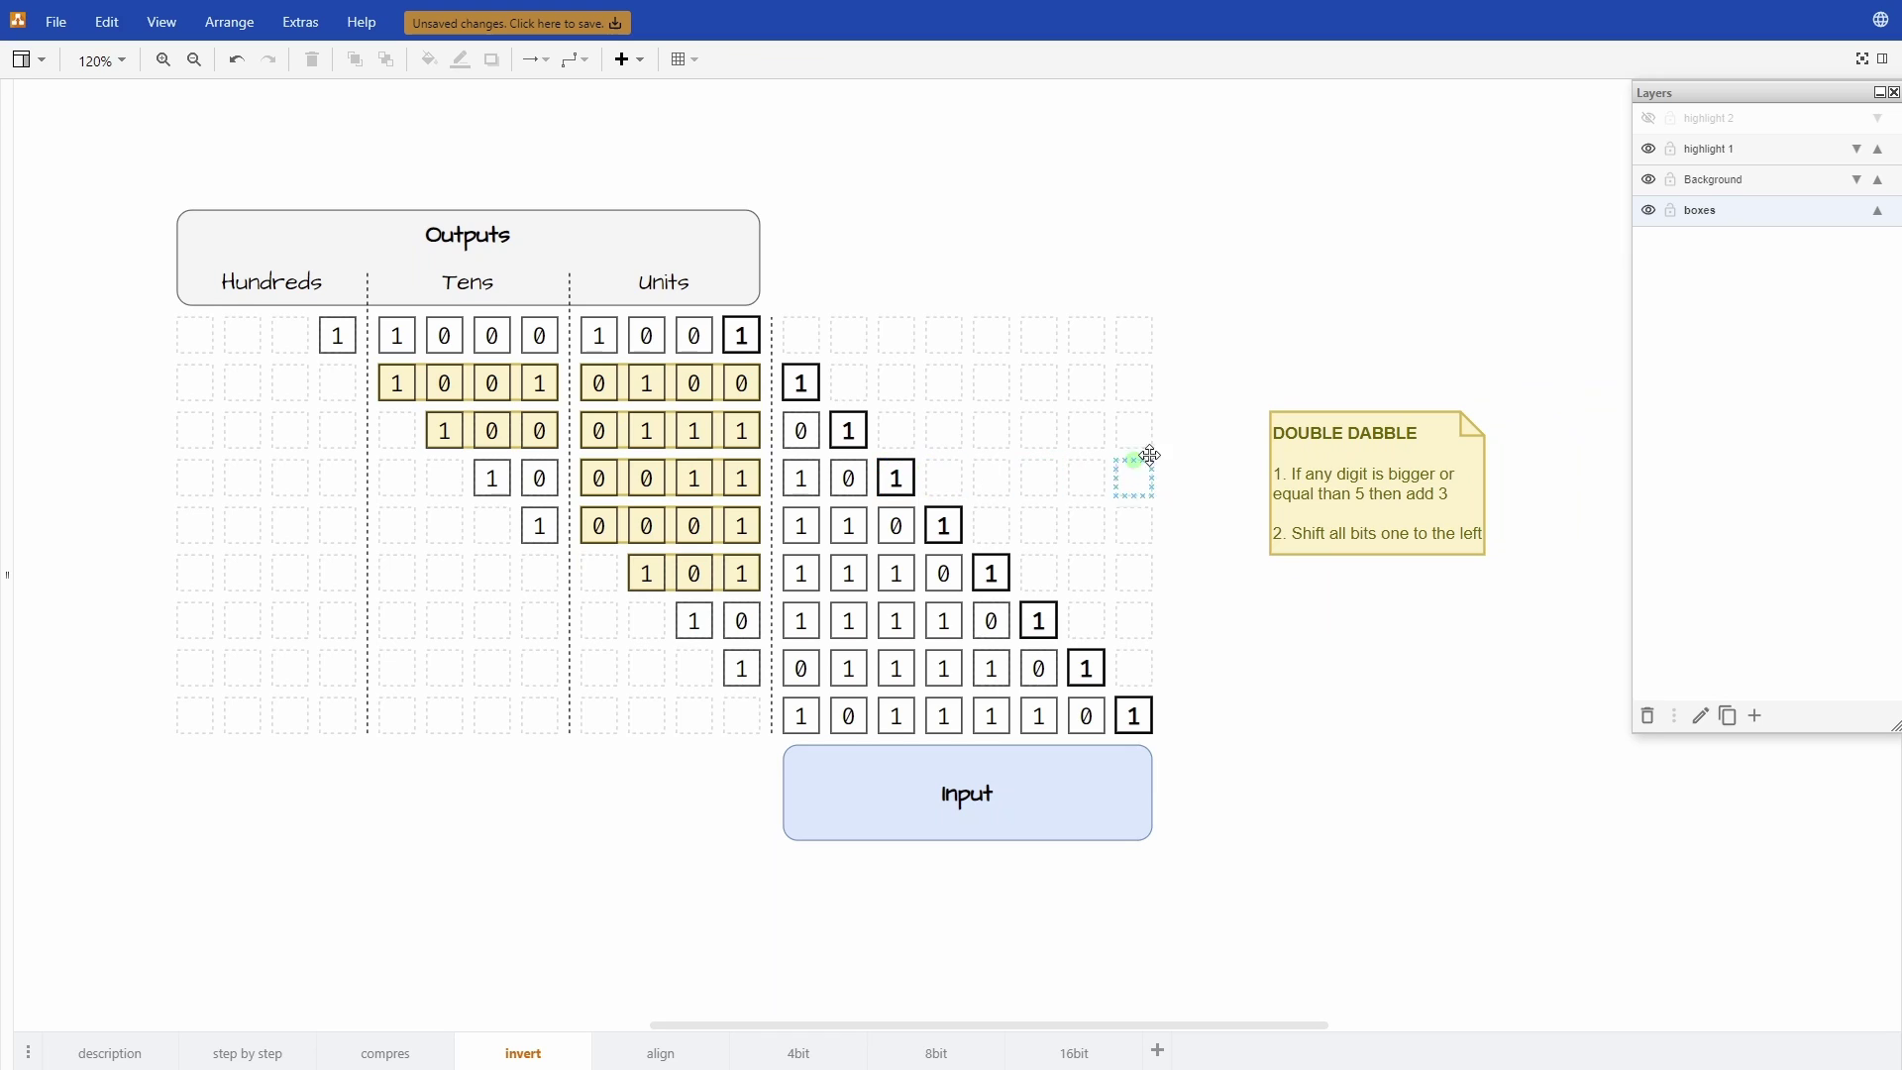
click(1648, 149)
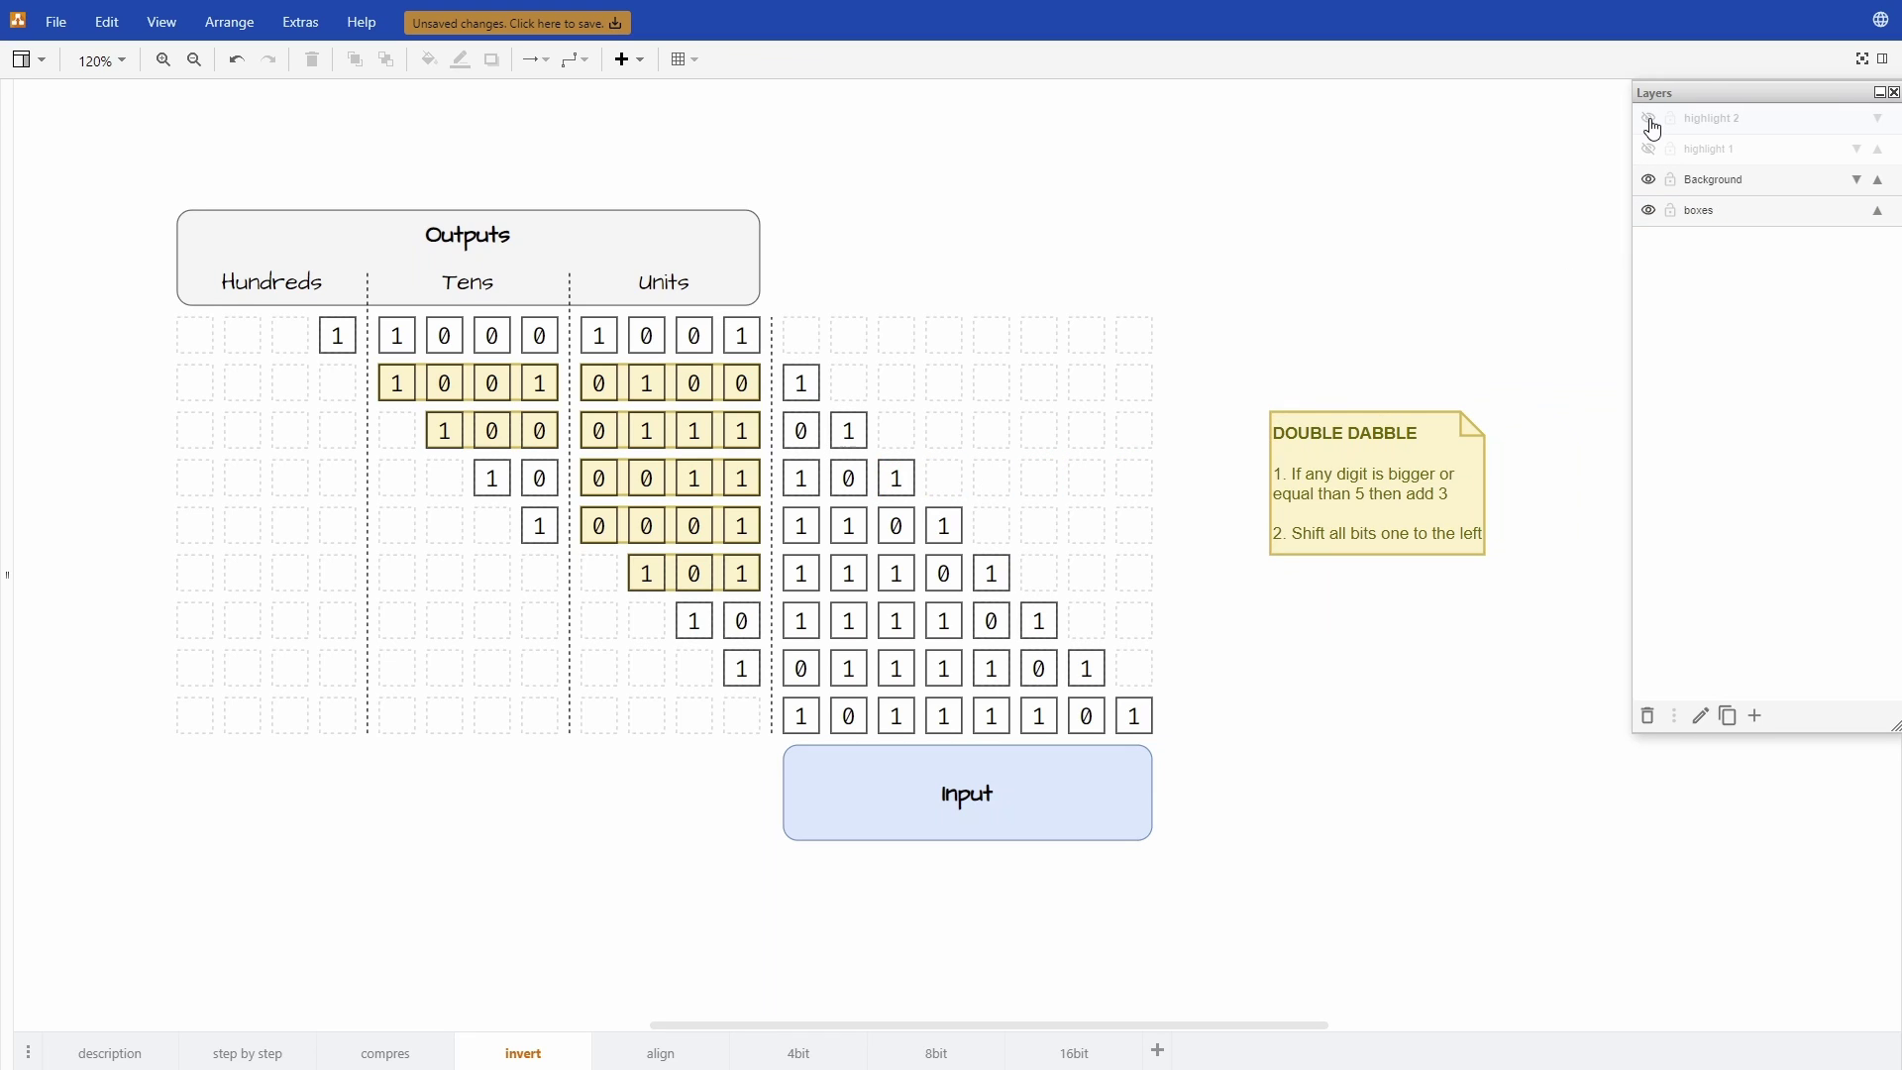
click(1649, 119)
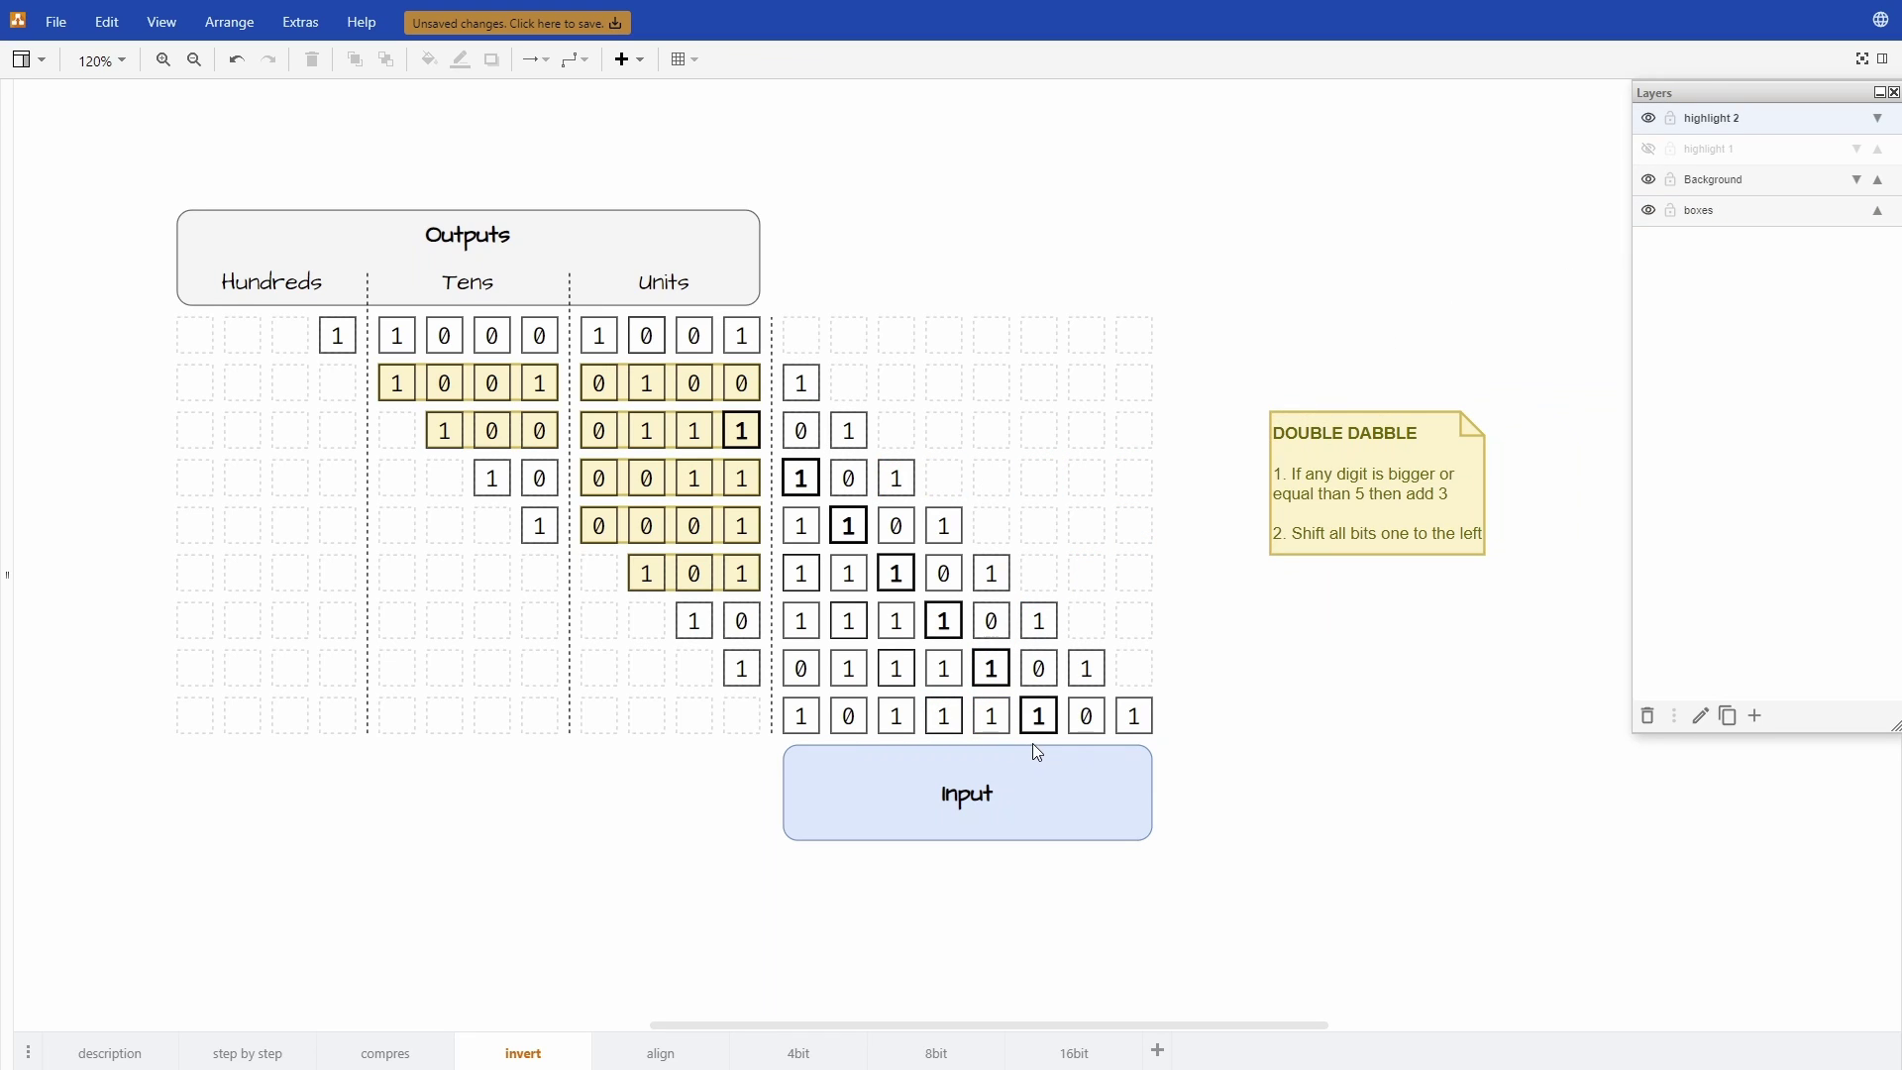
Step: Inspect the DOUBLE DABBLE rules note and the 0 1 0 0 units group, then deselect
mouse_move(1042, 760)
click(1430, 496)
click(681, 376)
click(696, 392)
key(Escape)
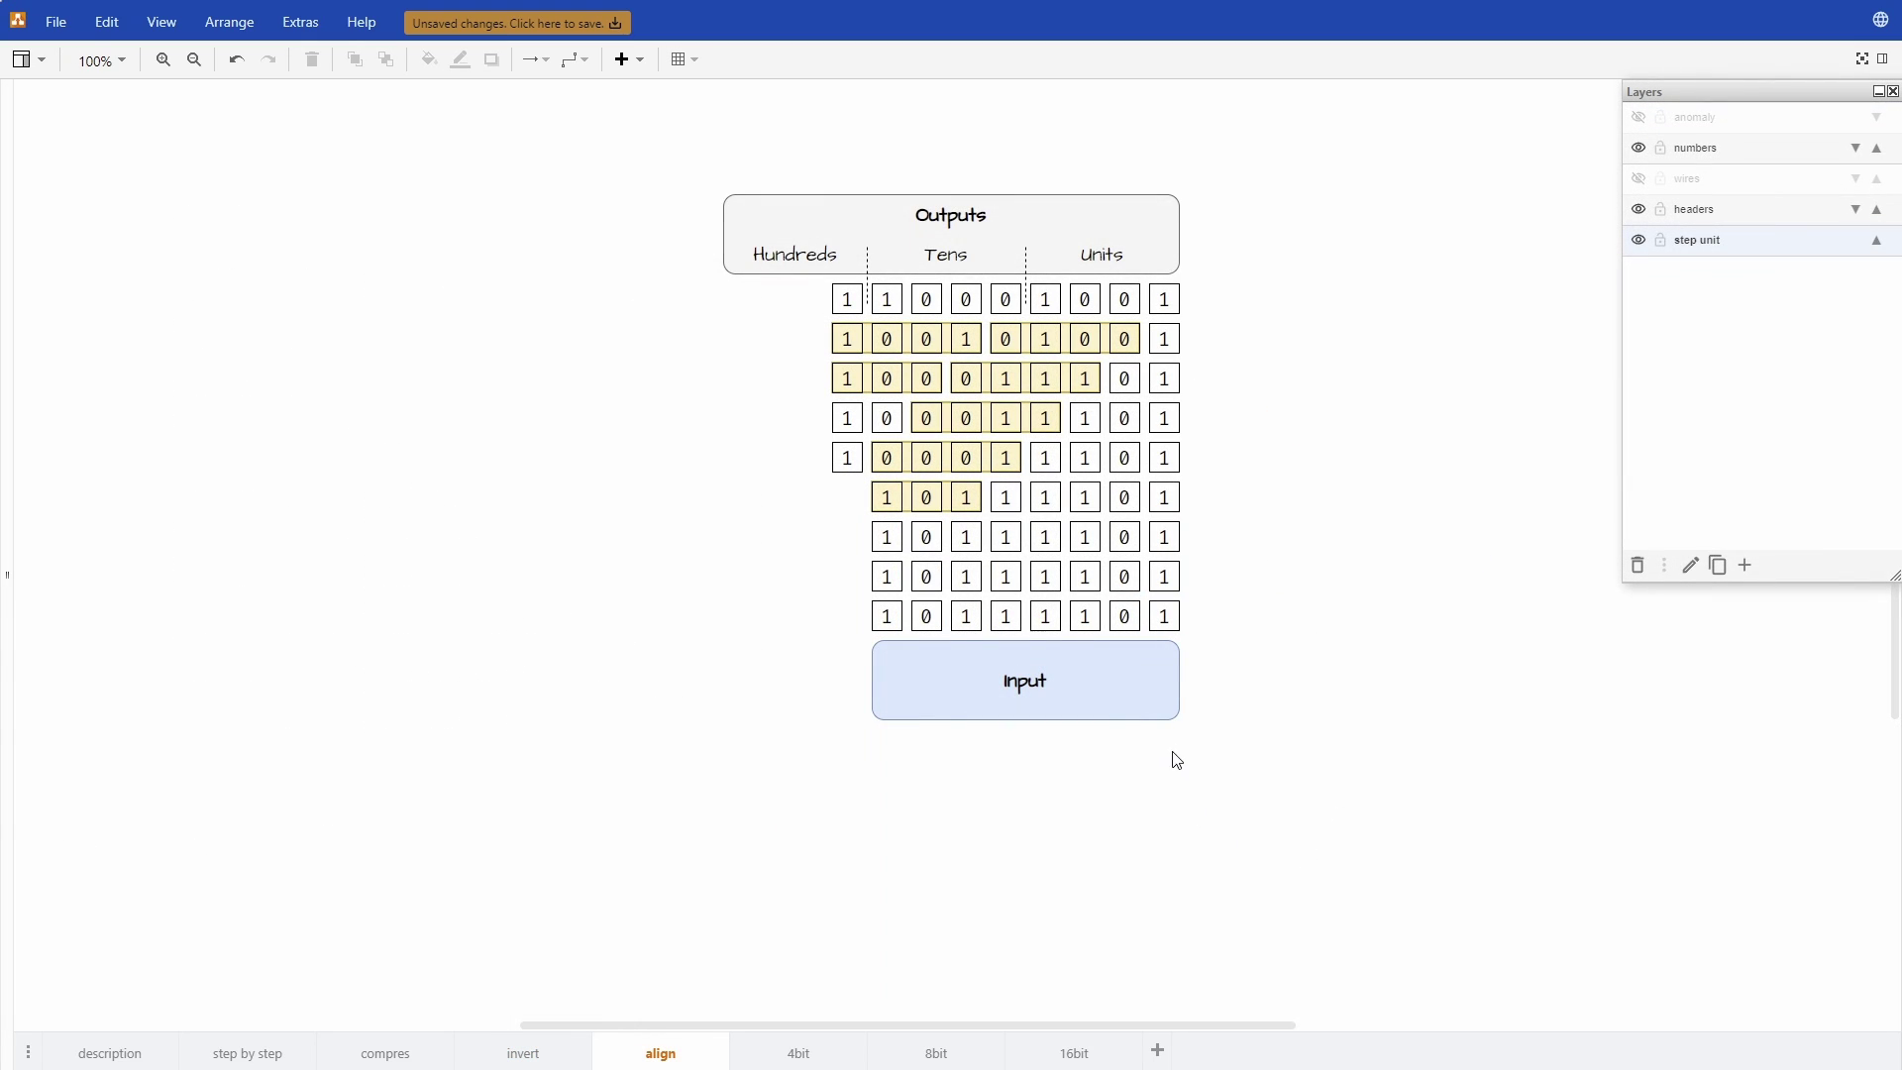
Step: Select the bottom-right 1 digit box in the aligned table, then clear the selection
click(1166, 615)
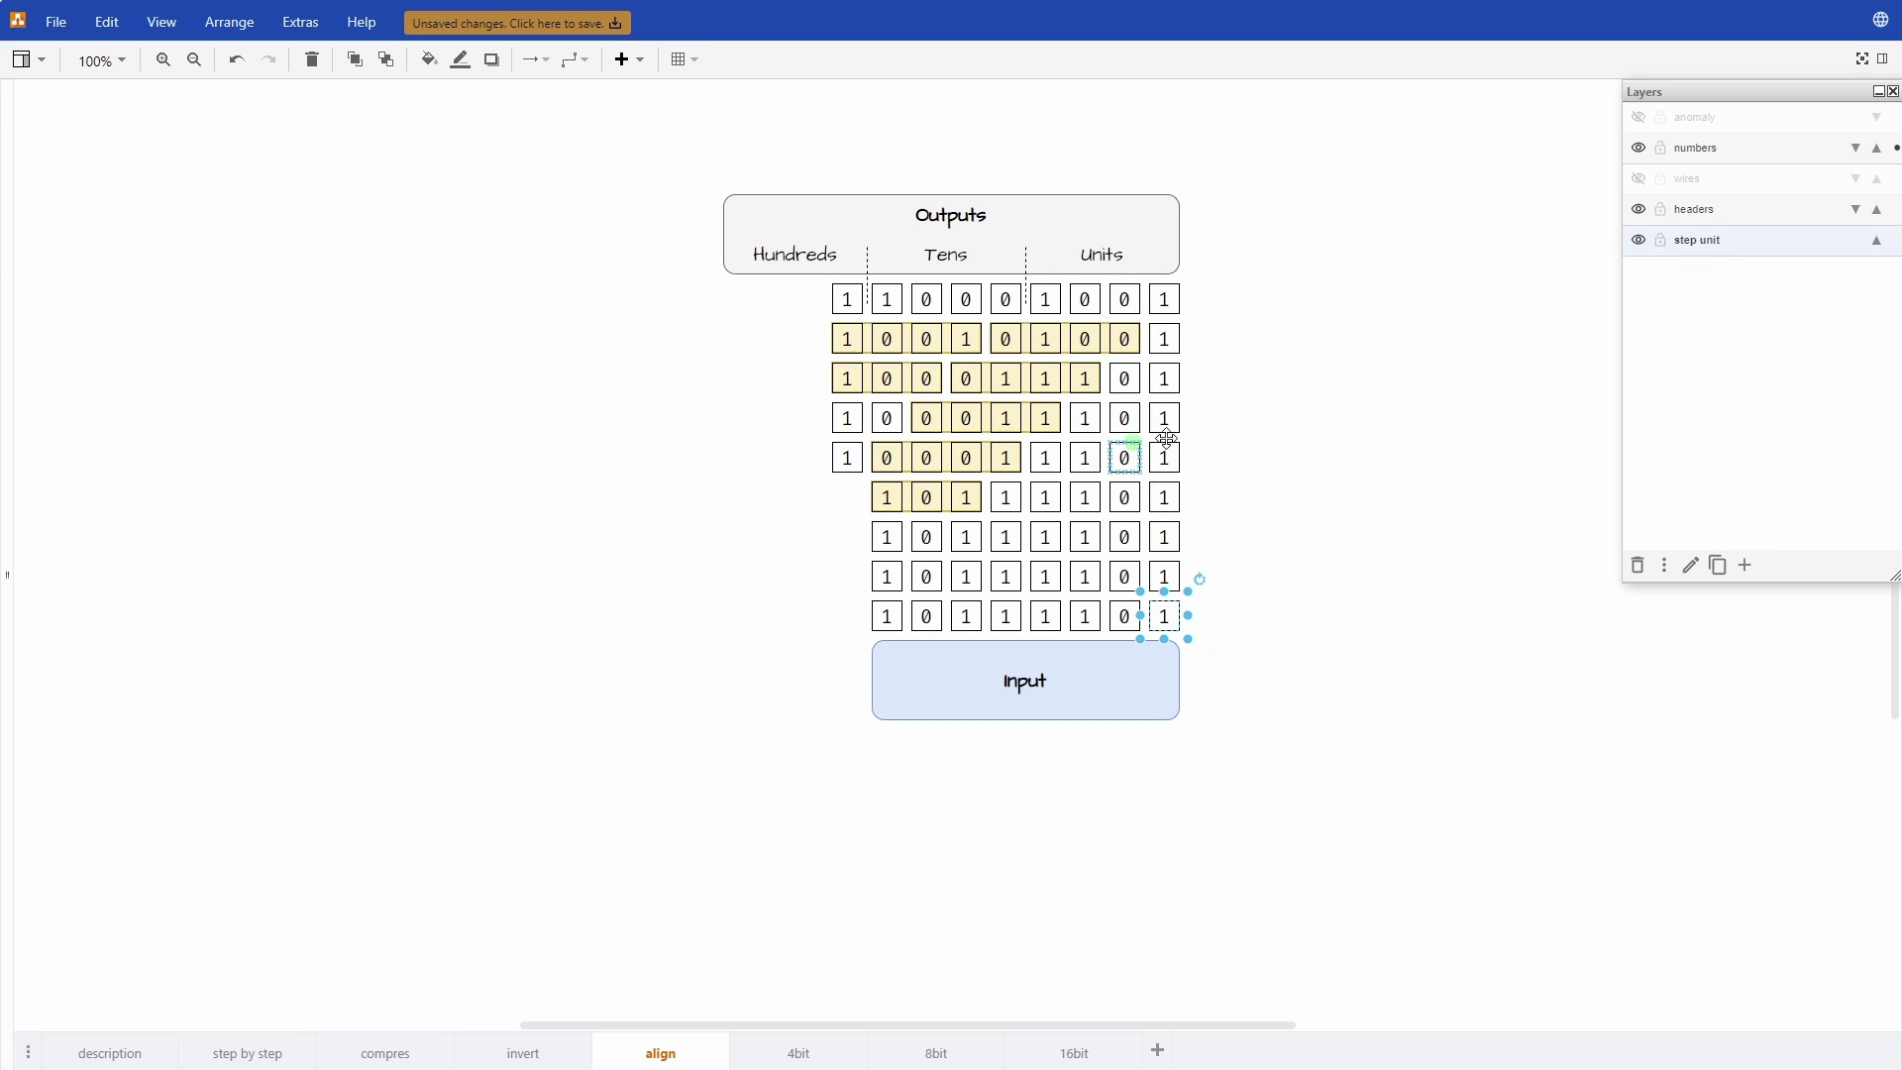
click(1339, 443)
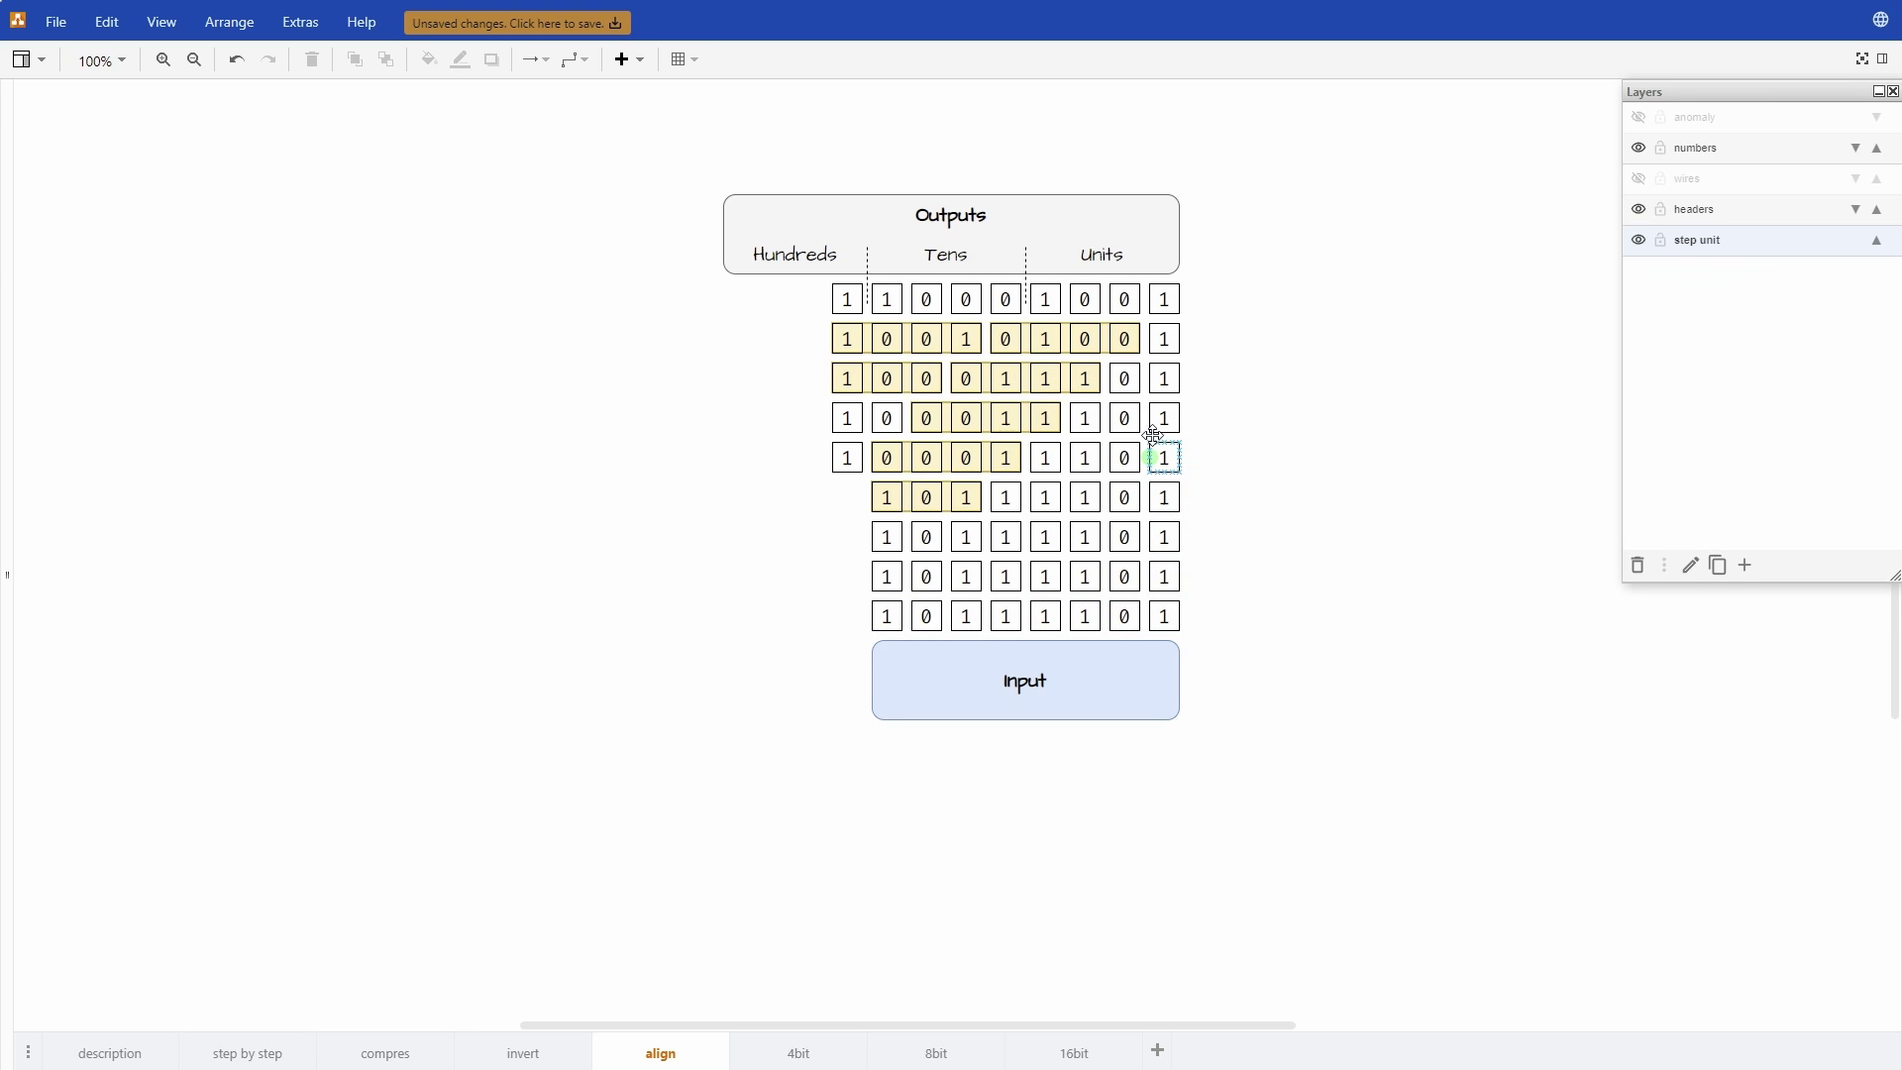
Step: Show the 'wires' layer, hide 'numbers', check the add-3 boxes, and show the 'anomaly' layer
click(1638, 178)
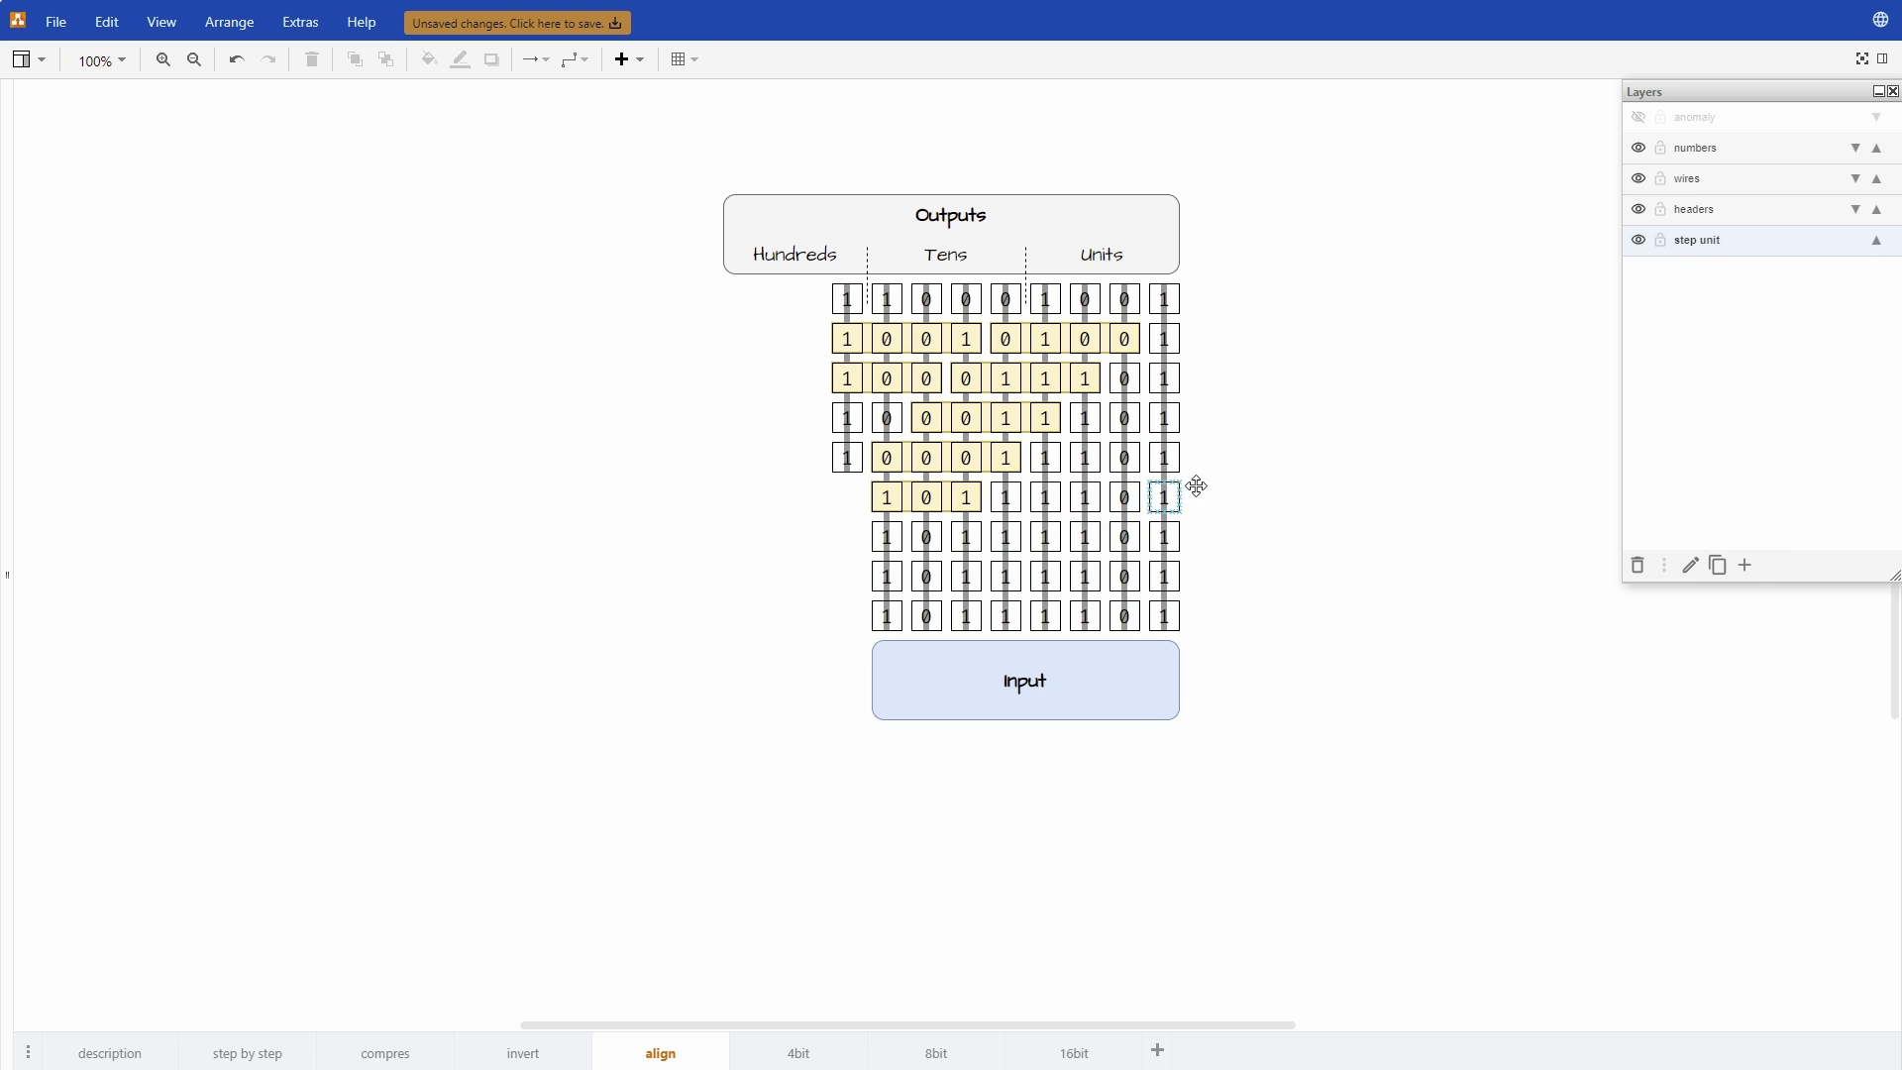
click(1638, 148)
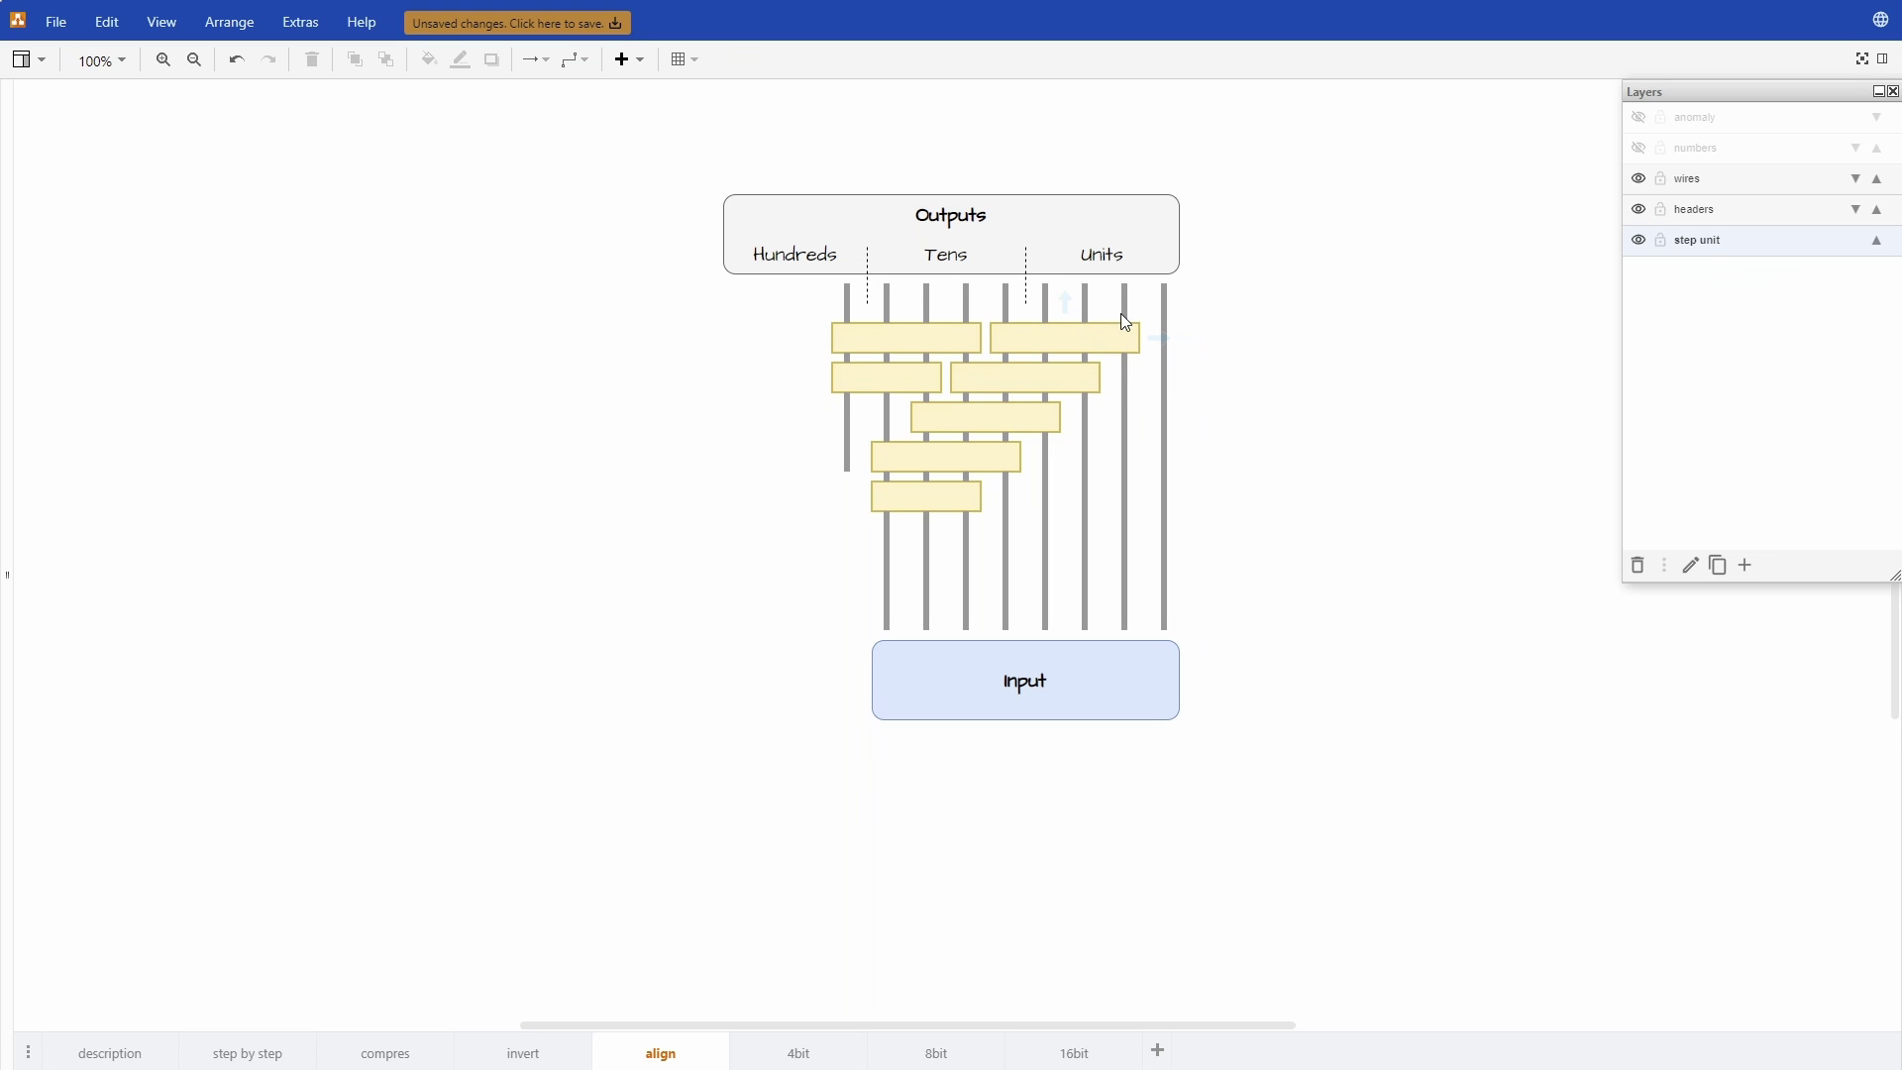
click(926, 493)
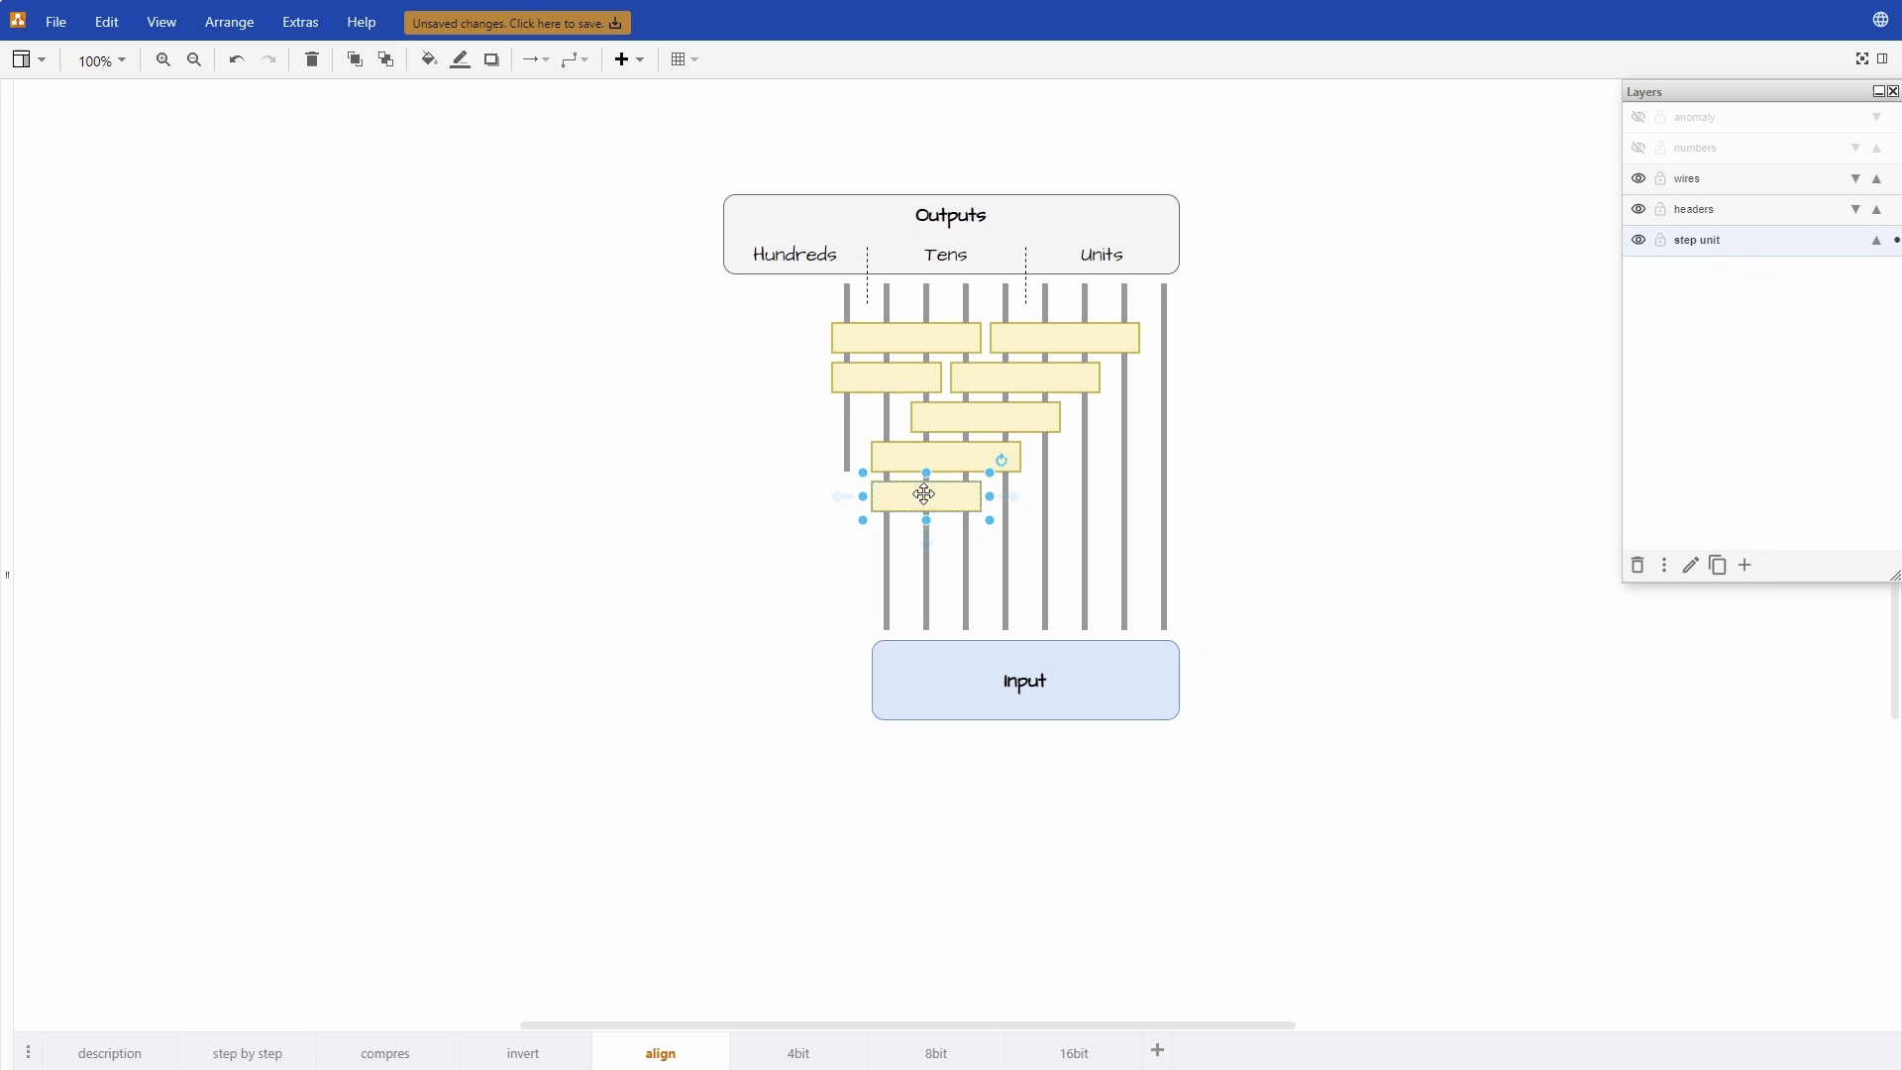
click(879, 378)
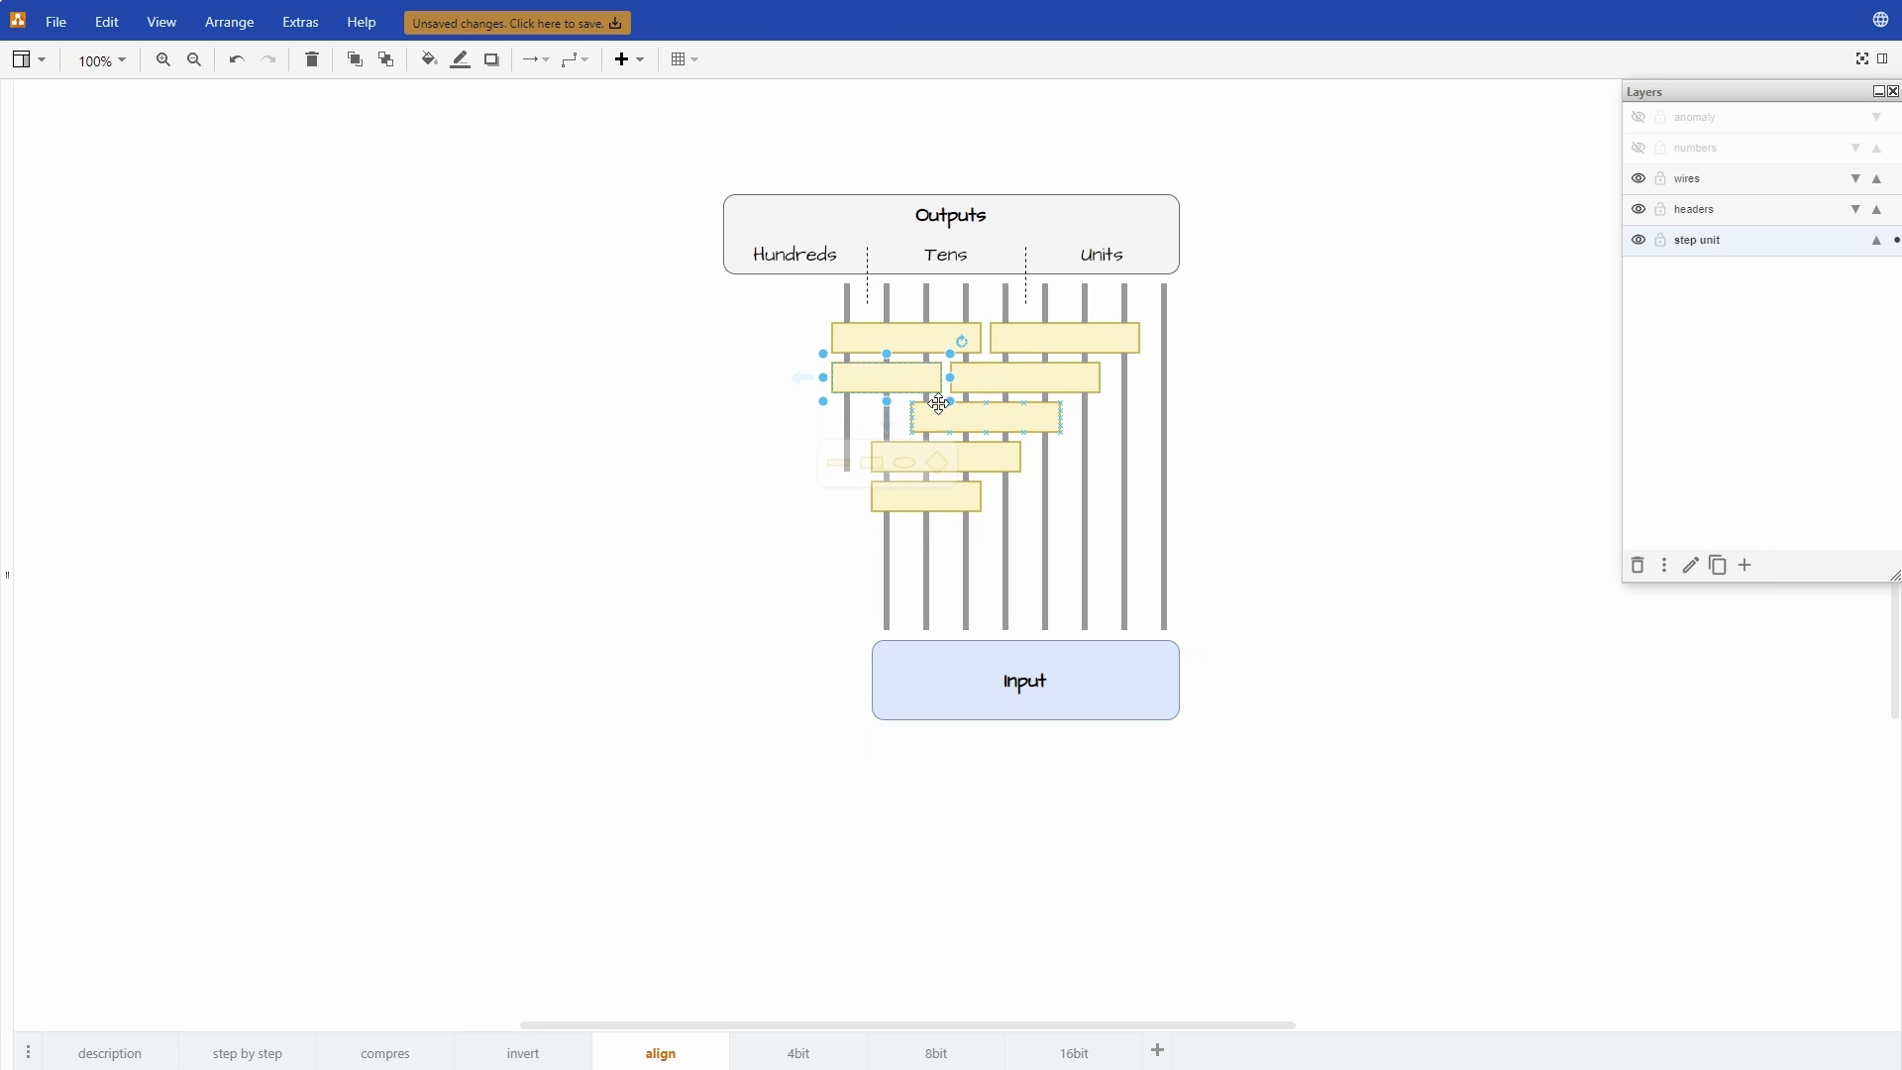
click(1639, 119)
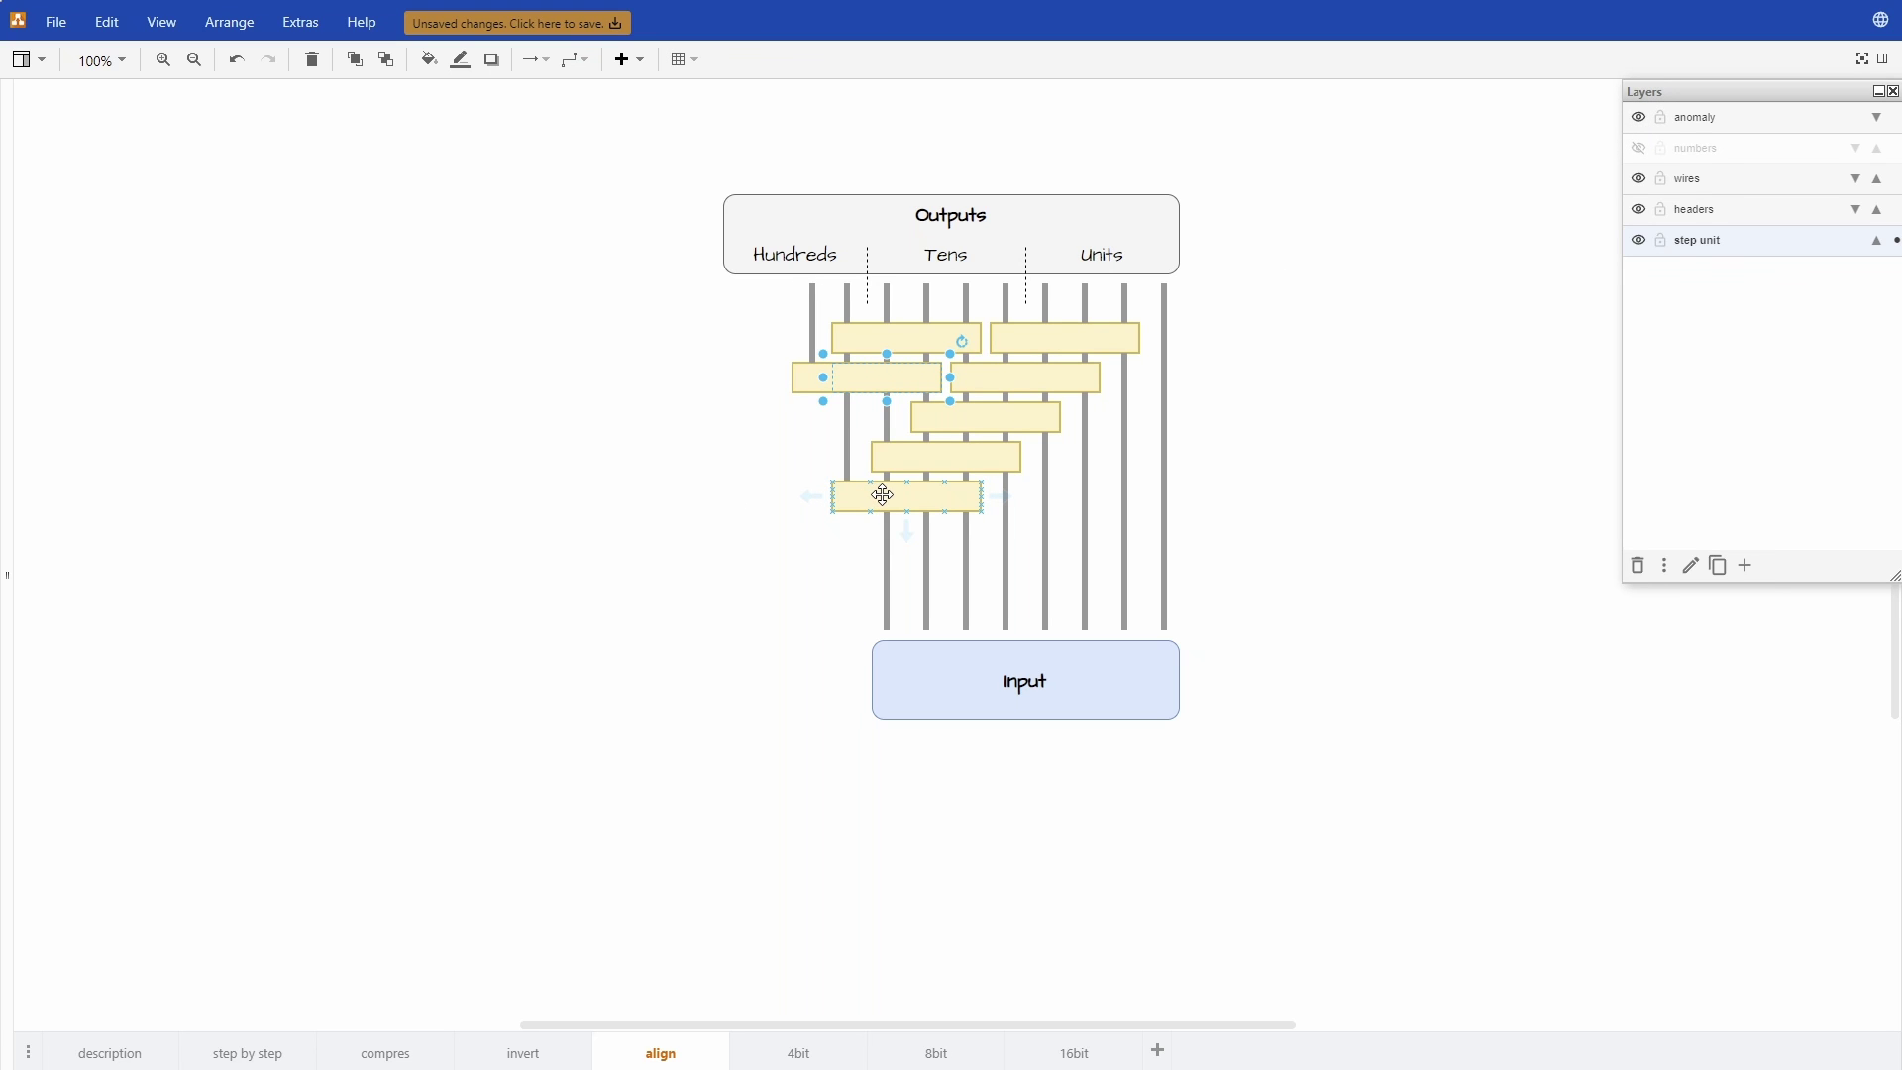
click(774, 585)
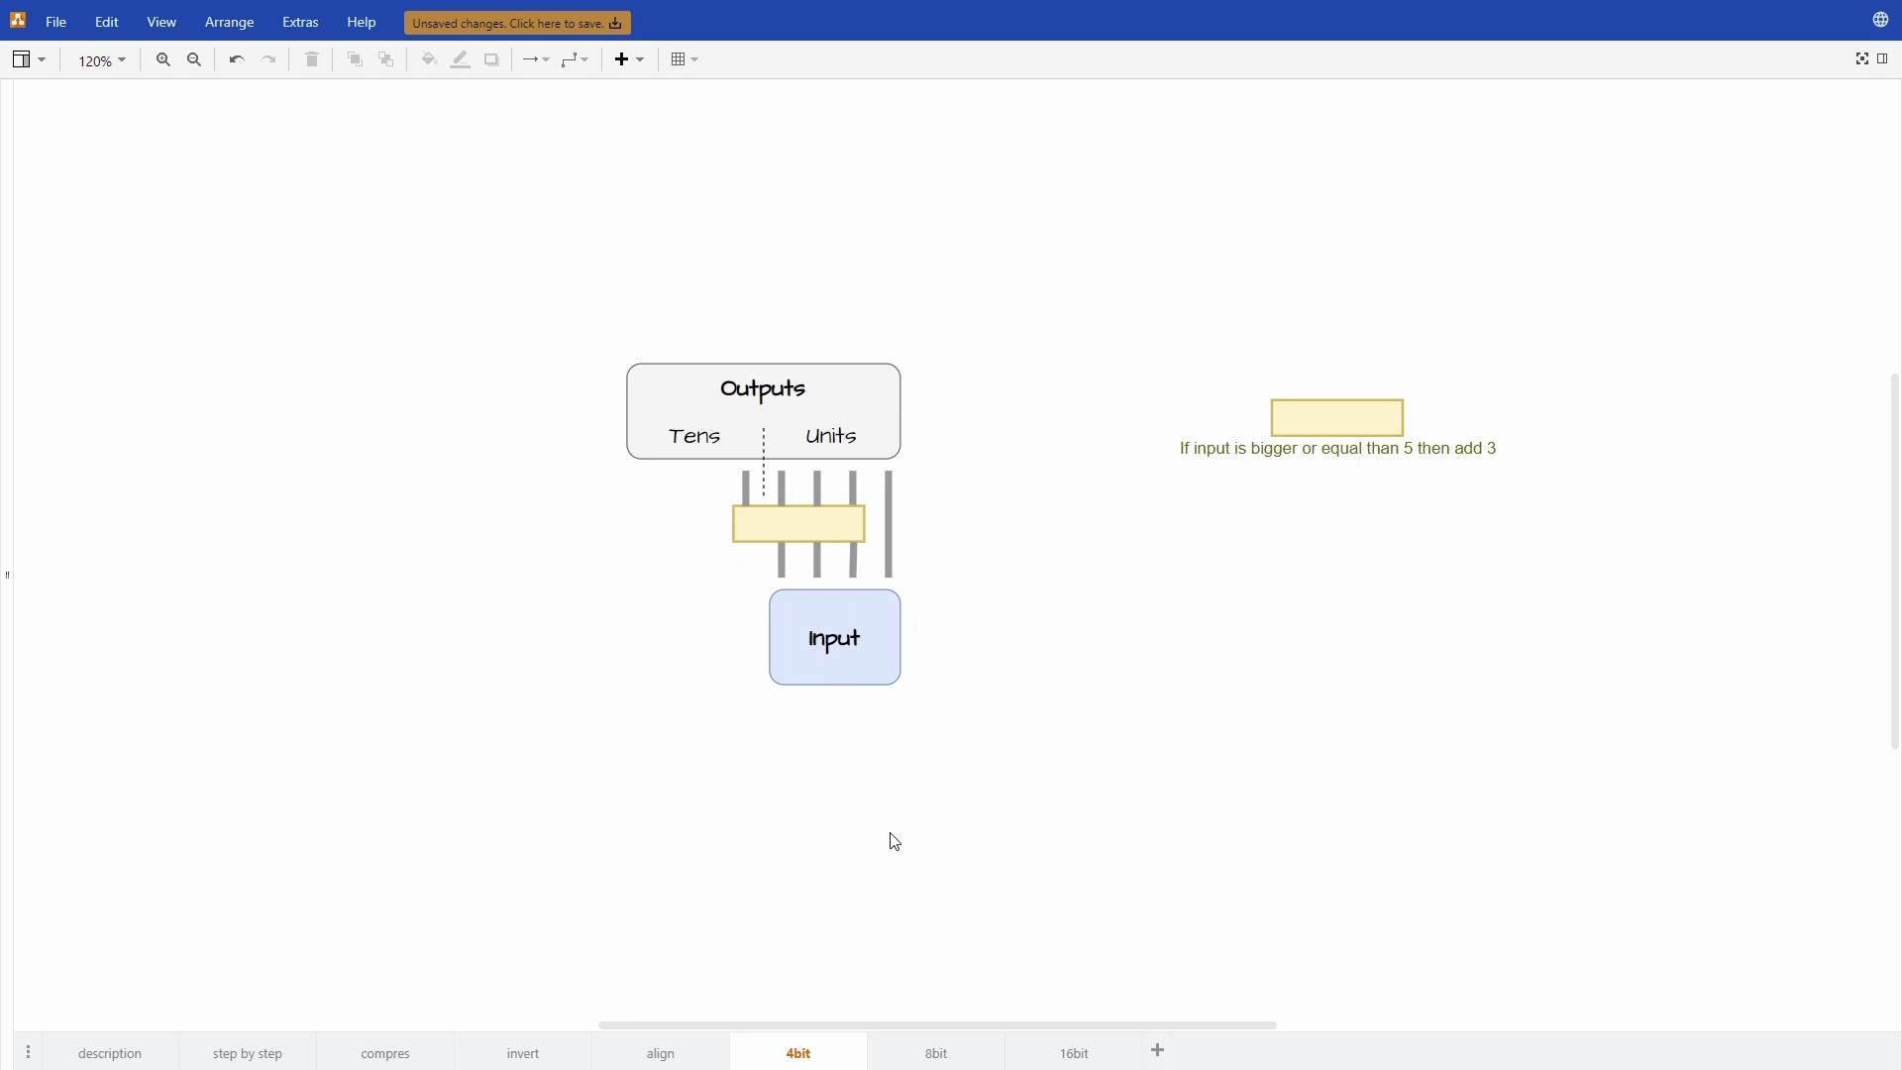
Step: Inspect the 4bit page's legend box, then switch to the 8bit page and deselect
drag(1129, 345, 1571, 545)
click(1465, 581)
click(936, 1054)
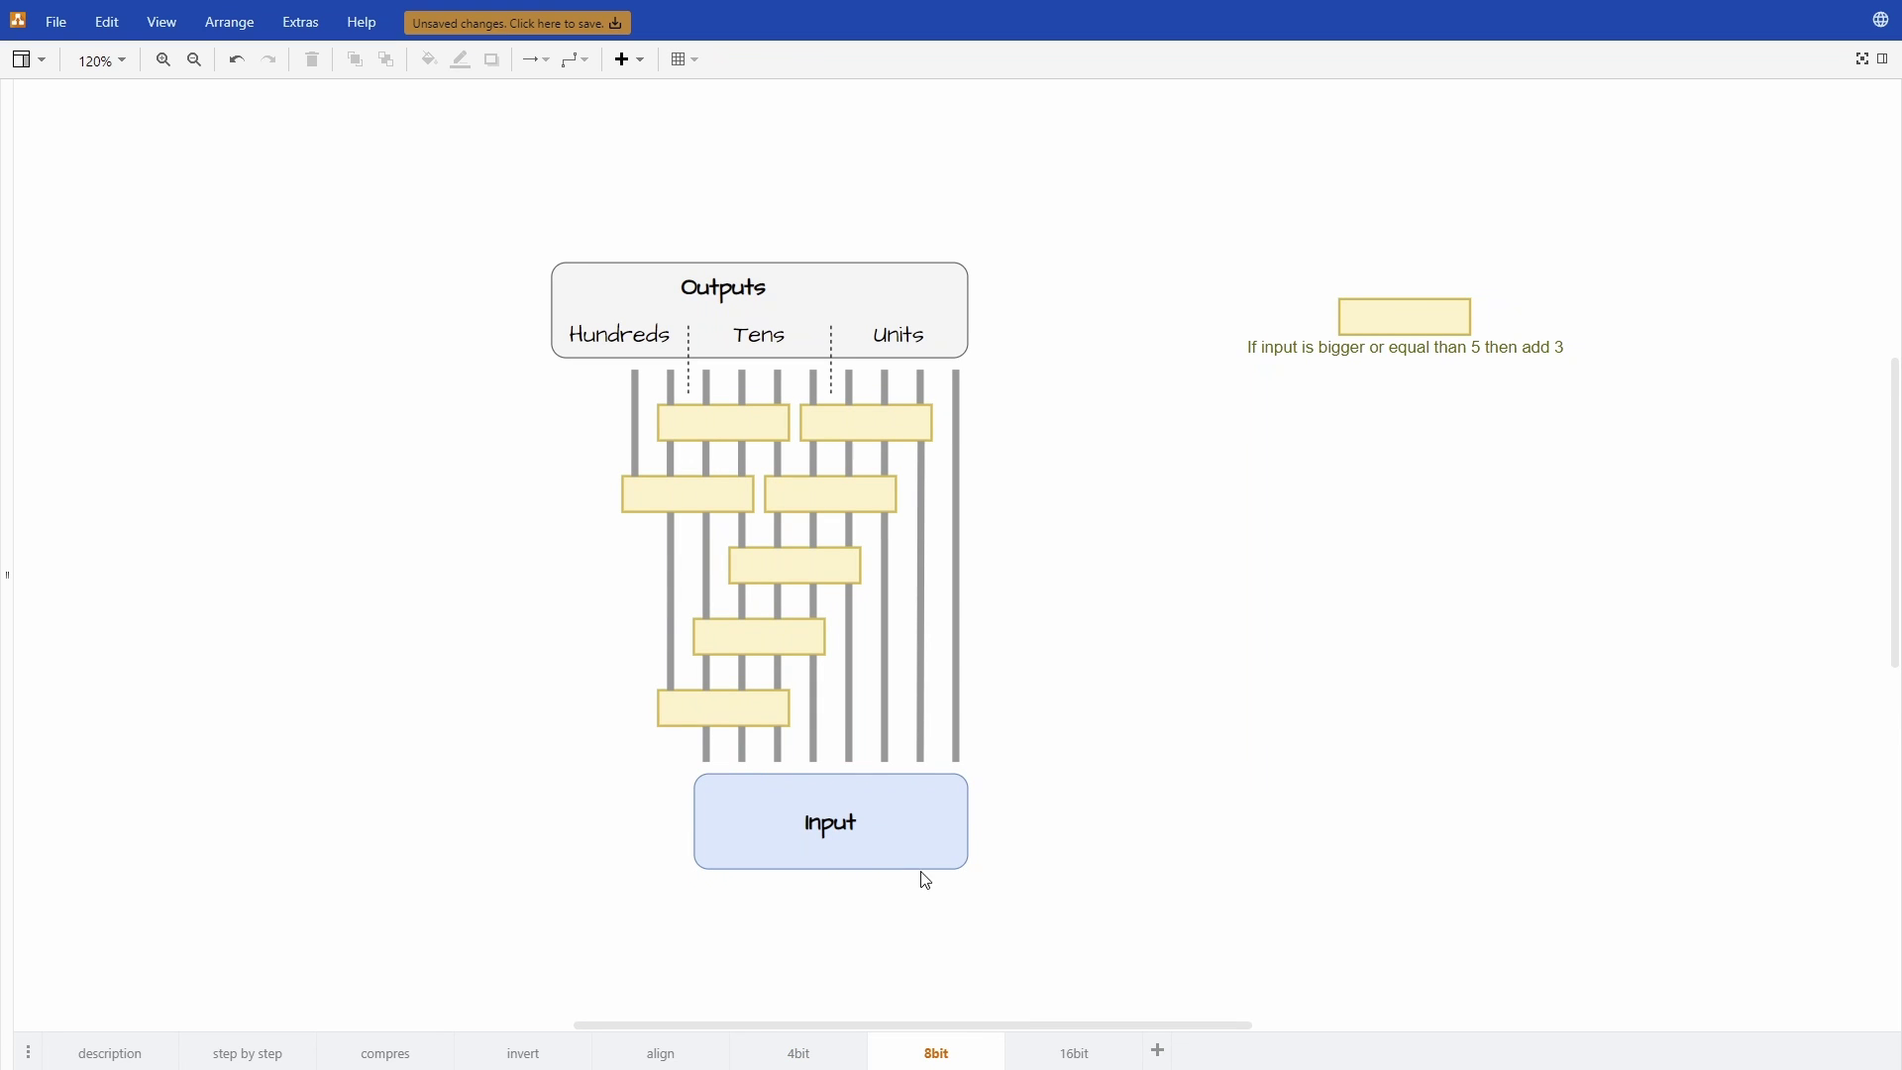
click(724, 709)
key(Escape)
Step: Switch to the 16bit page with its five-digit add-3 cascade
click(1079, 1056)
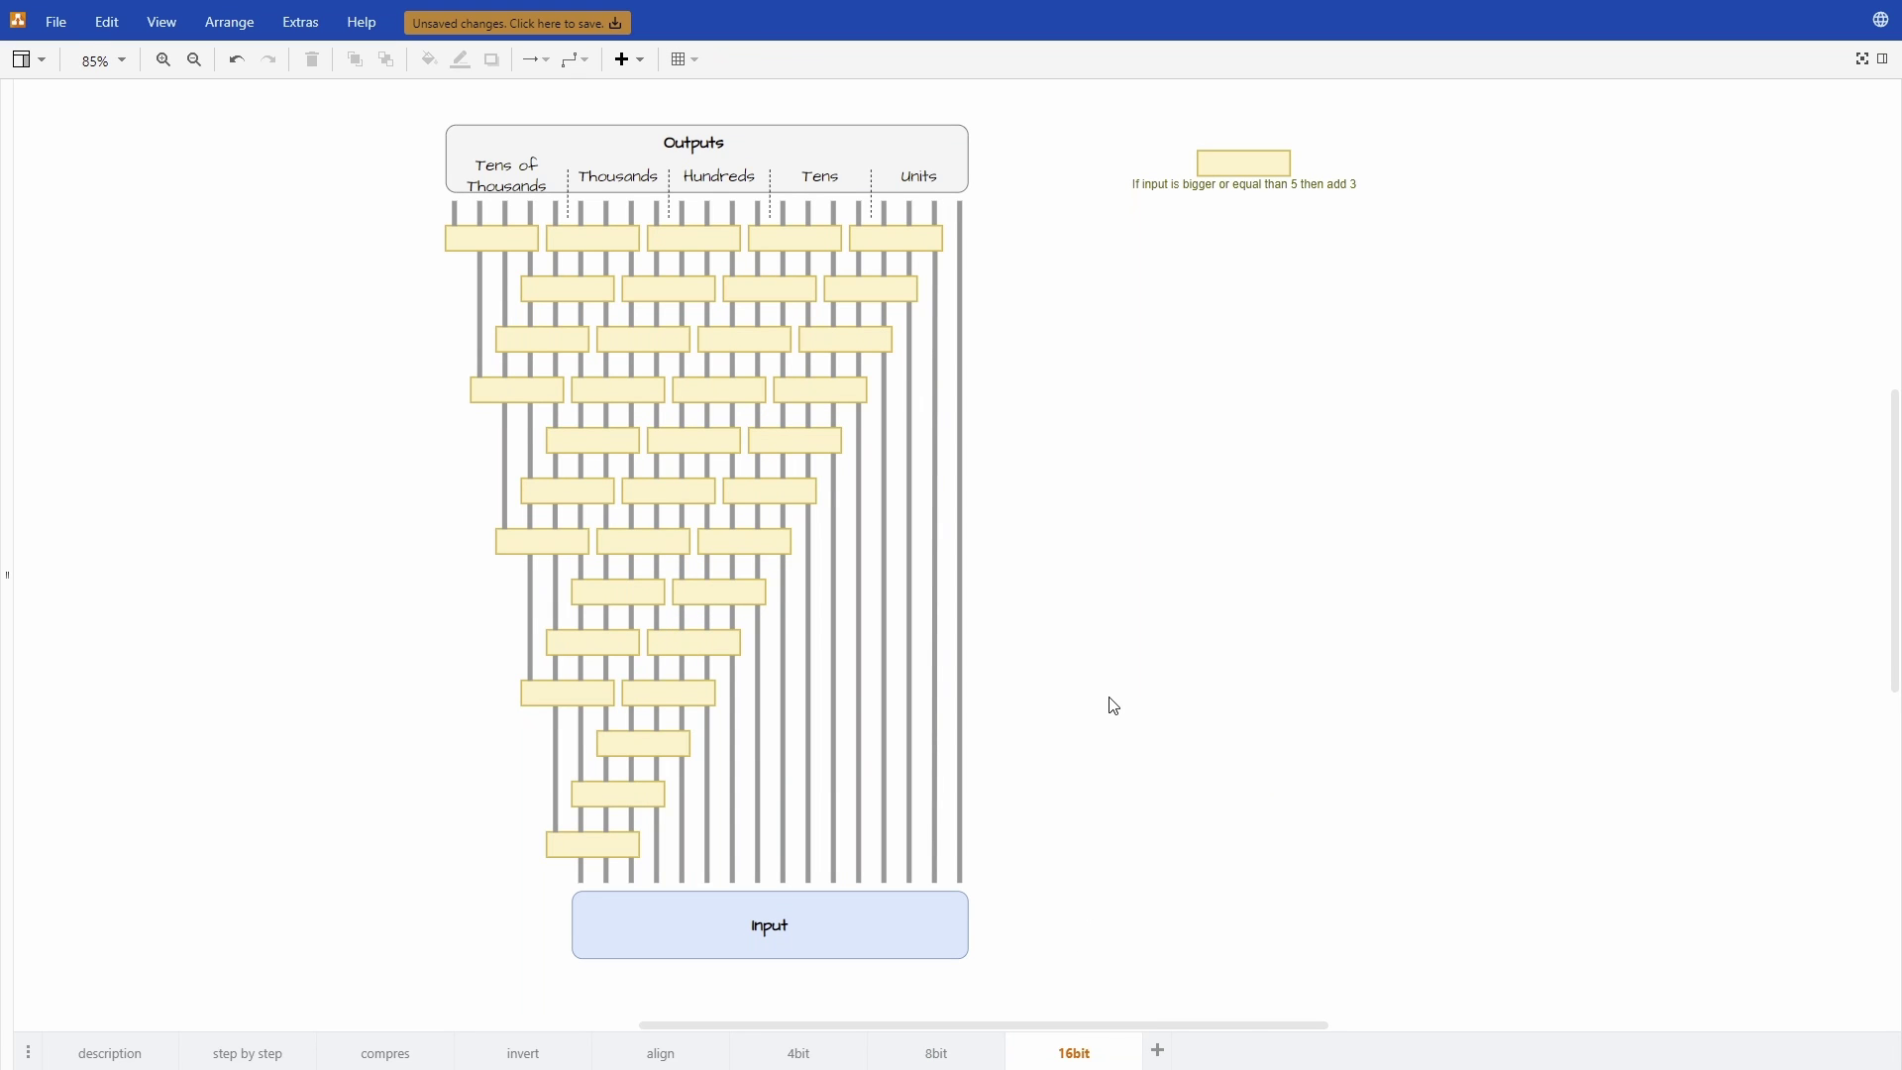